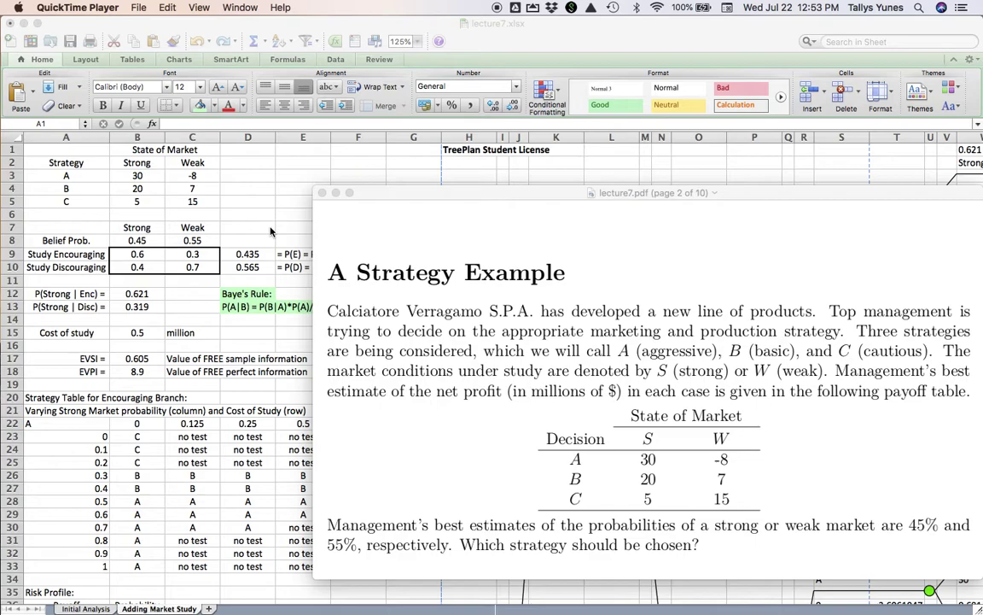
- Switch to the lecture7.xlsx workbook and examine the decision tree from its root value in H53 through the Test, Encouraging and Discouraging branches
left_click(270, 231)
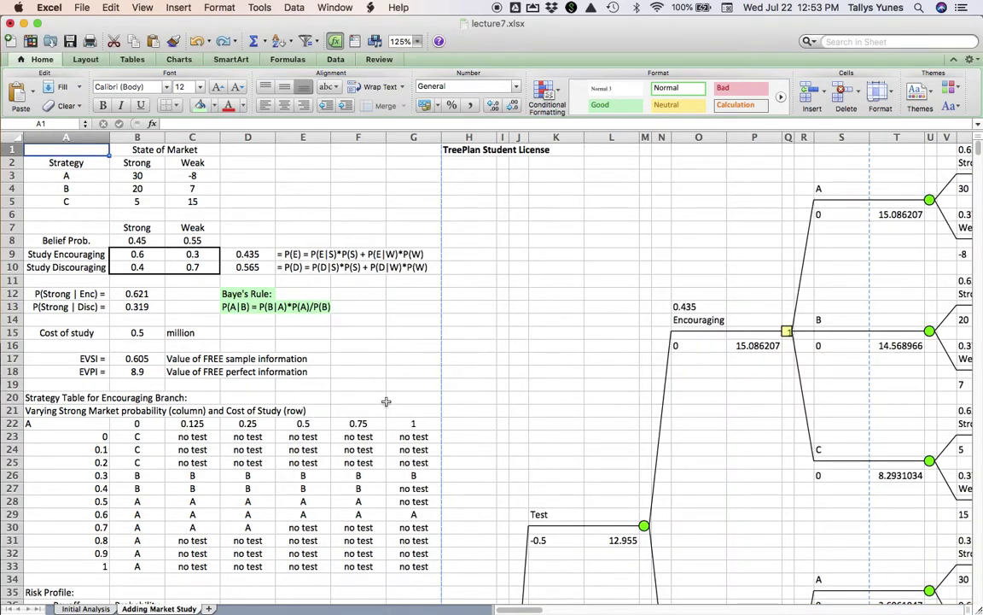
scroll(386, 399, "down", 3)
scroll(385, 401, "down", 8)
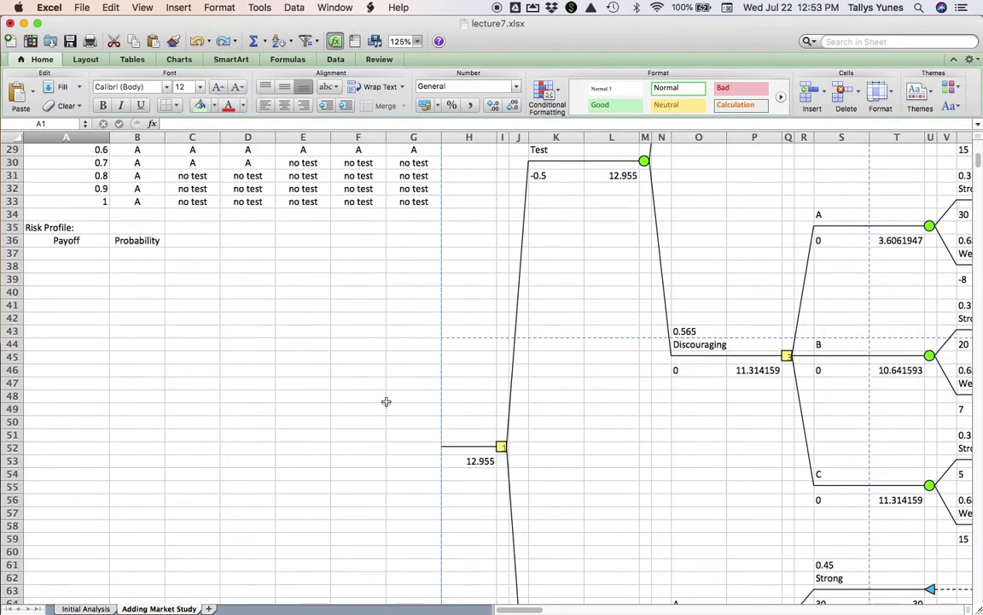
left_click(466, 449)
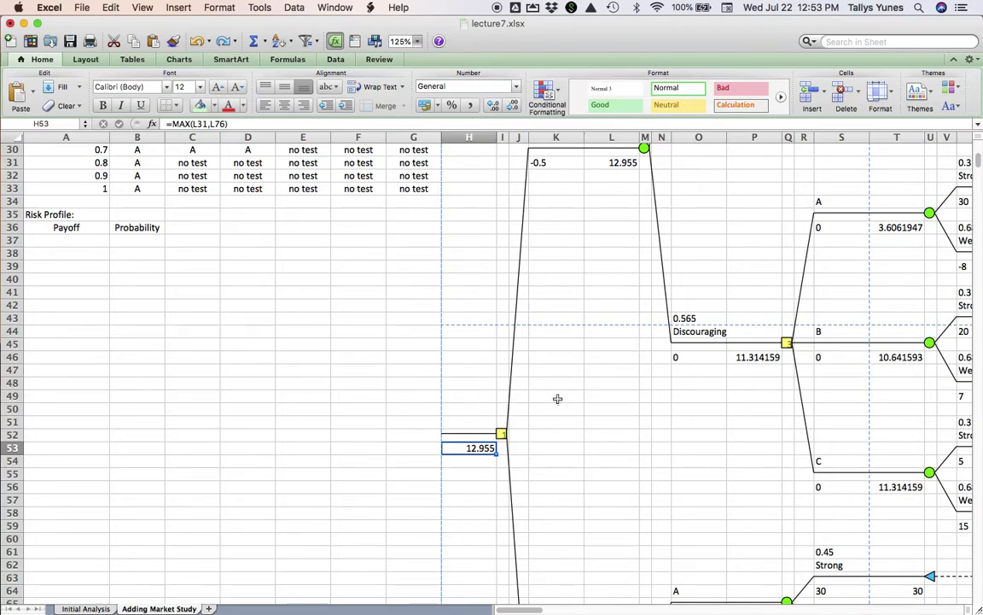
scroll(557, 398, "down", 5)
scroll(557, 398, "up", 7)
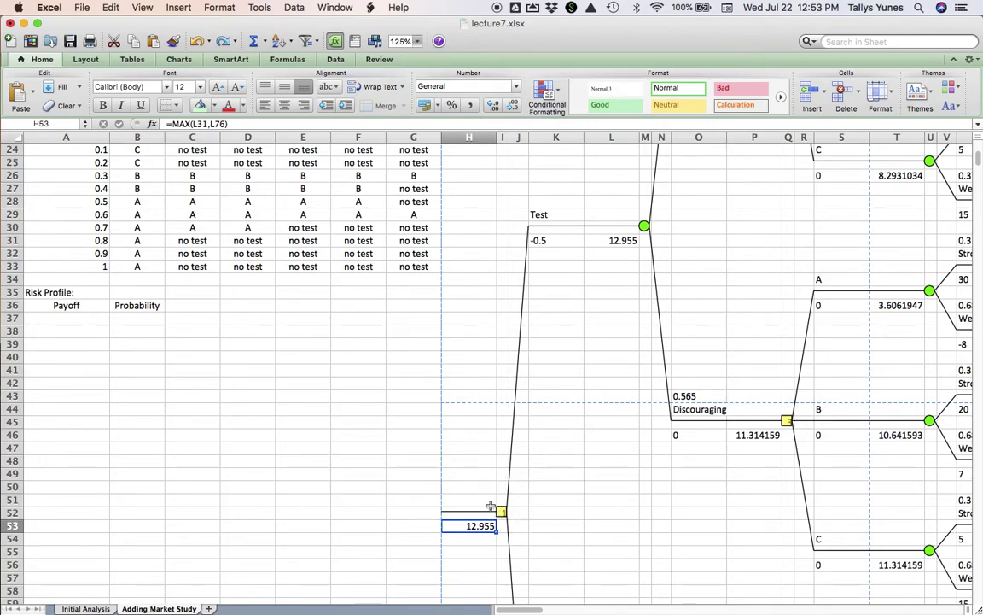
scroll(569, 229, "up", 1)
scroll(569, 229, "up", 5)
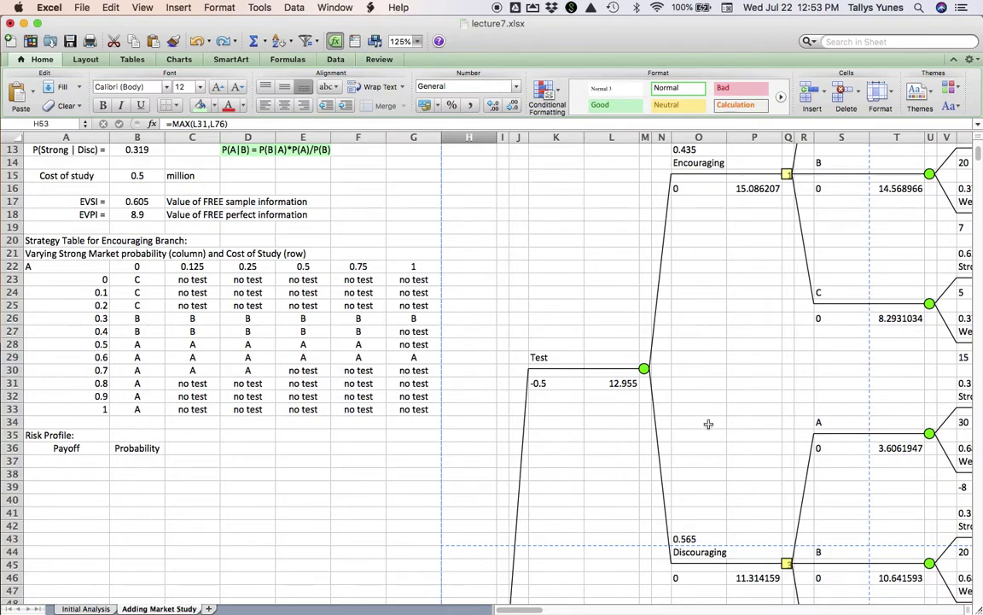
scroll(747, 373, "right", 2)
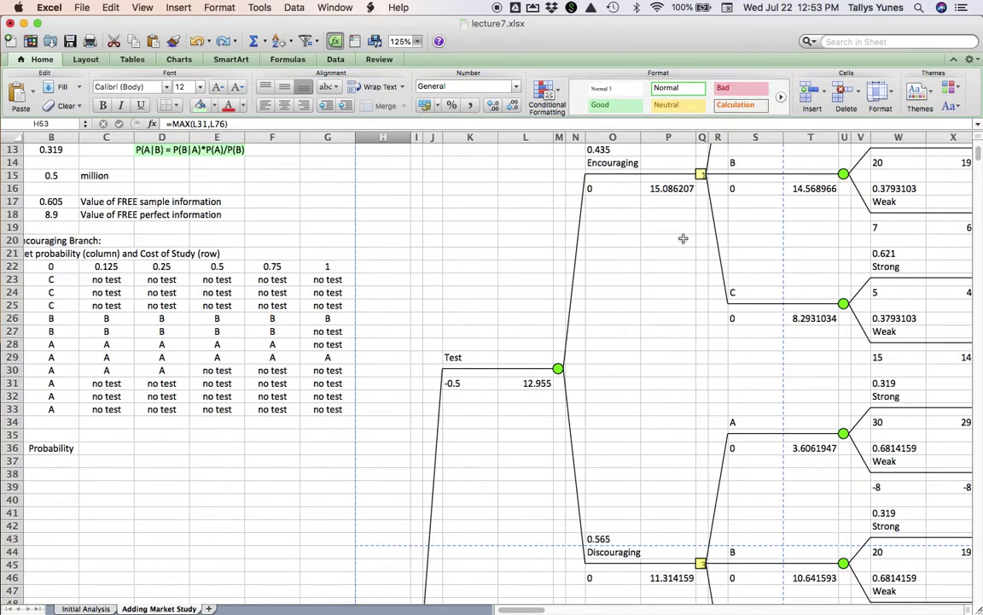
scroll(675, 217, "up", 6)
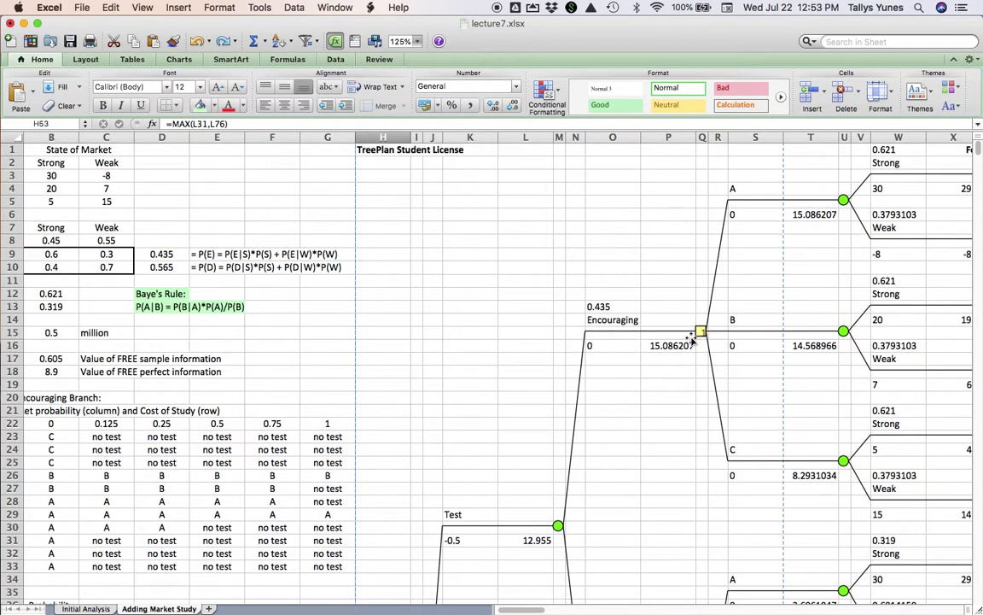
scroll(670, 295, "down", 7)
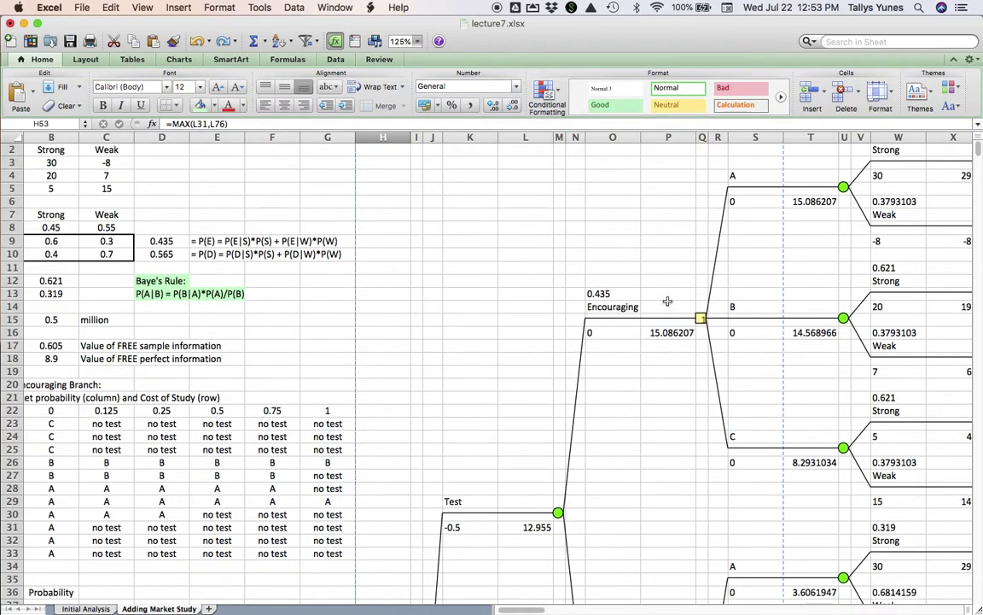
scroll(689, 509, "down", 2)
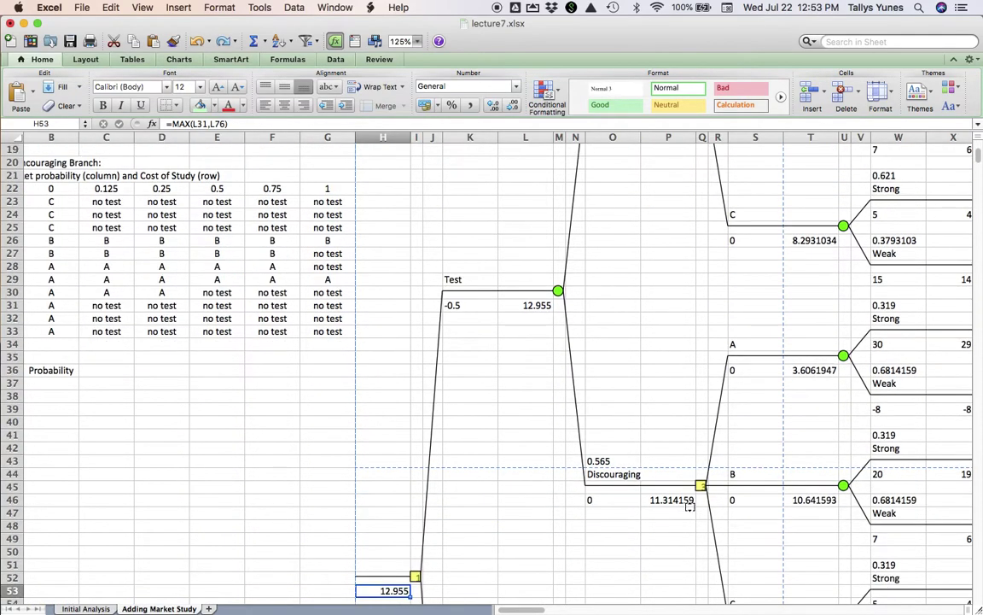
scroll(676, 541, "down", 1)
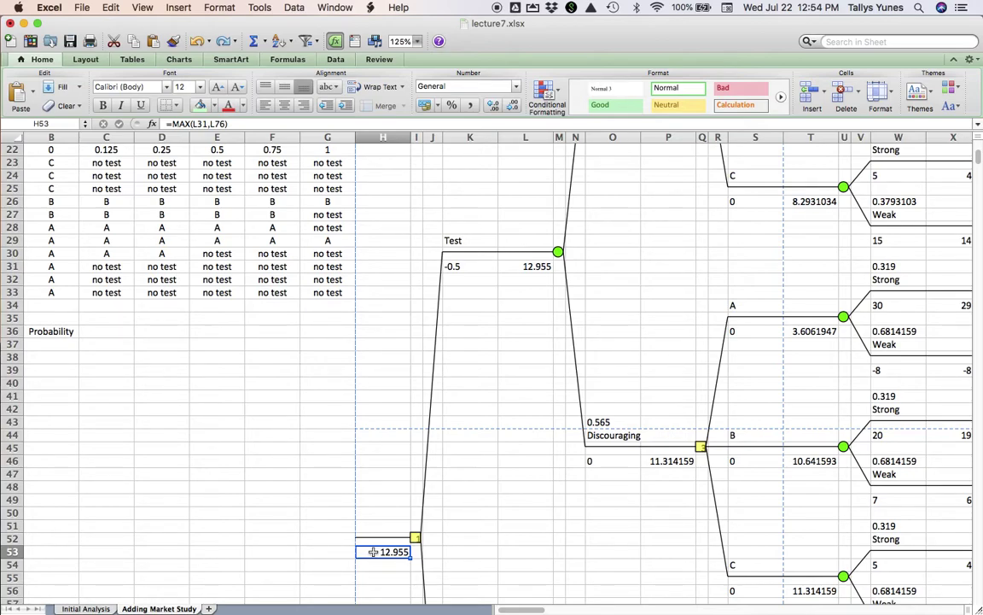
key("super+y")
scroll(157, 442, "left", 2)
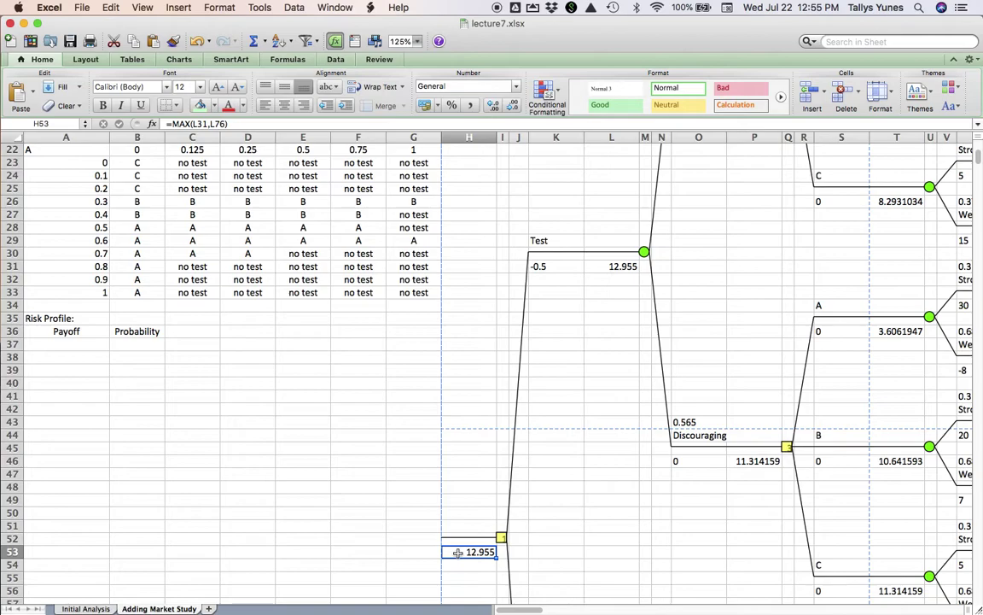
- Fill the Strong and Weak end payoffs of strategy A on the Encouraging branch, cells Z3 and Z8, with light green
left_click(71, 344)
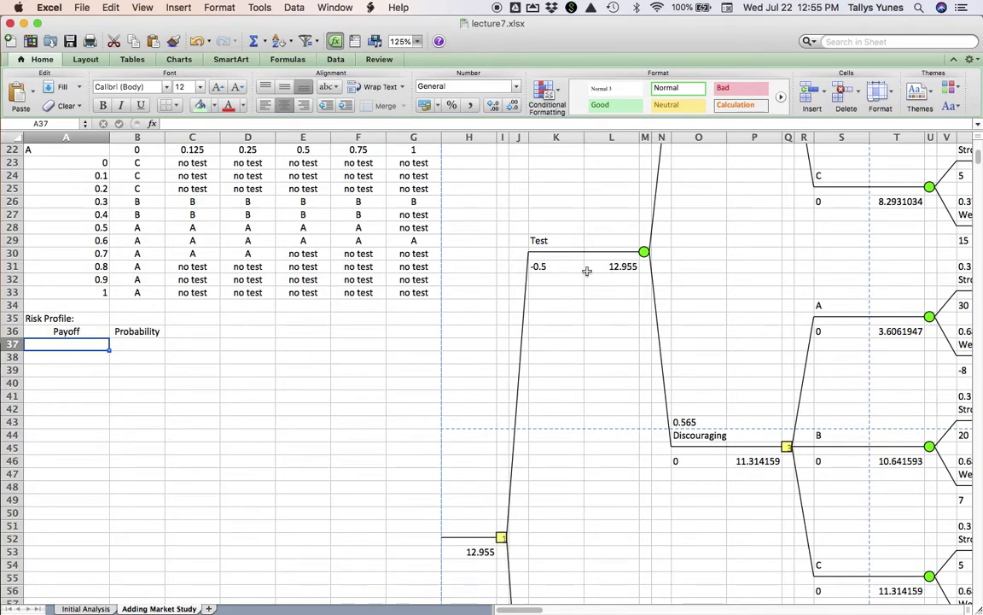
scroll(588, 271, "up", 4)
scroll(587, 272, "right", 3)
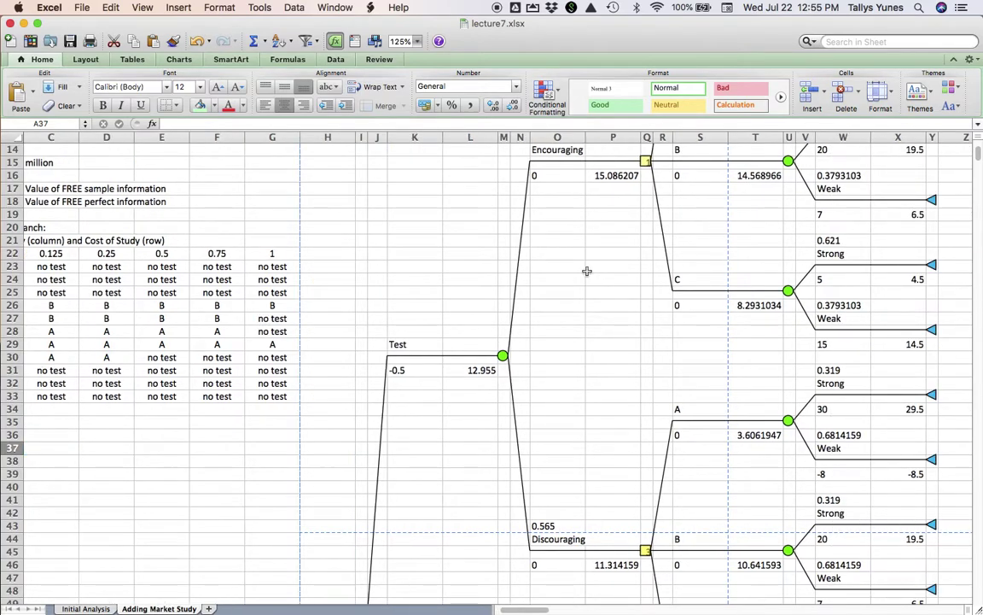
scroll(587, 272, "up", 1)
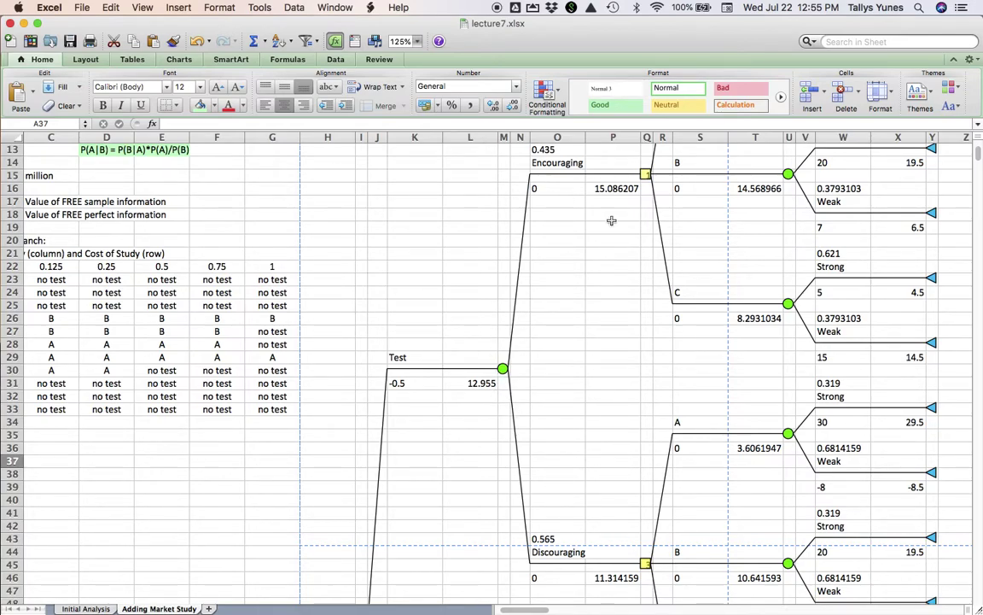
scroll(611, 220, "up", 12)
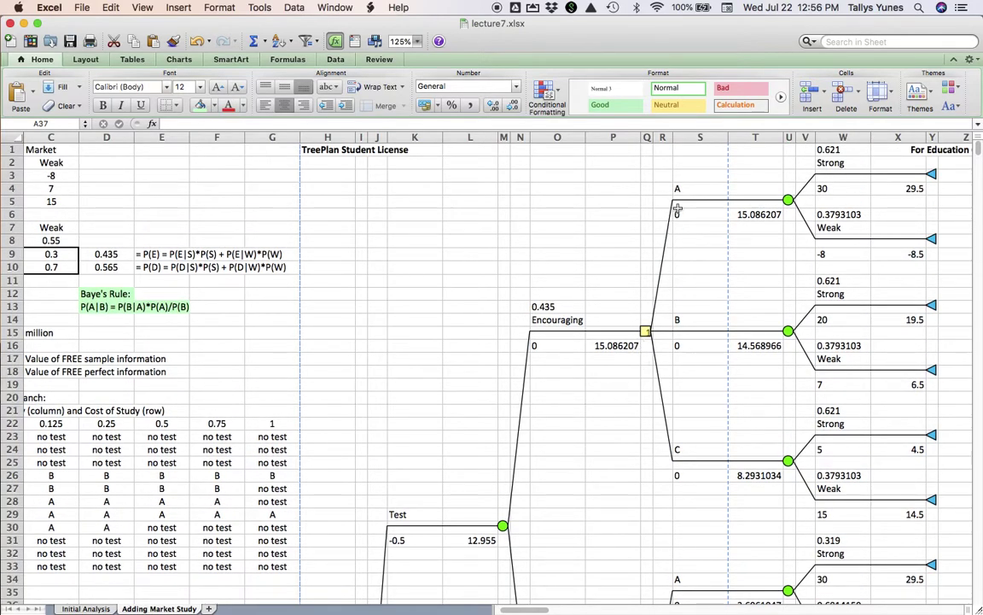
scroll(677, 208, "right", 2)
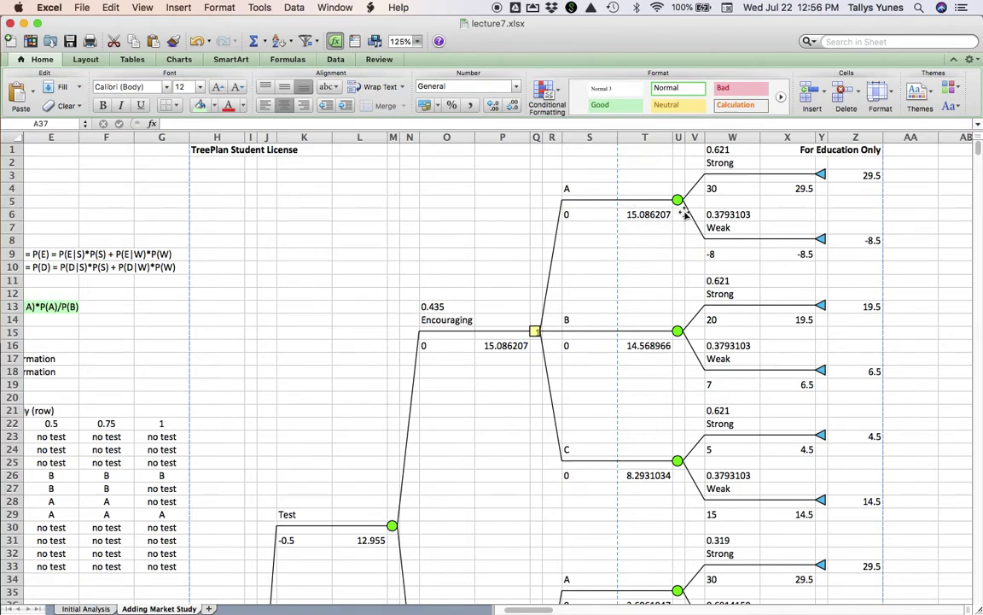
left_click(866, 175)
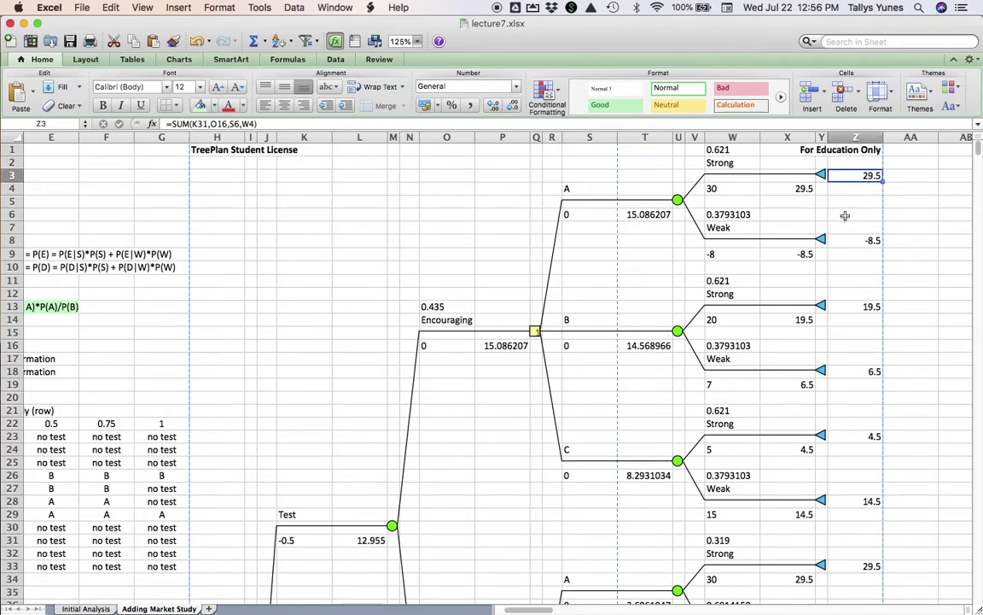
left_click(853, 242)
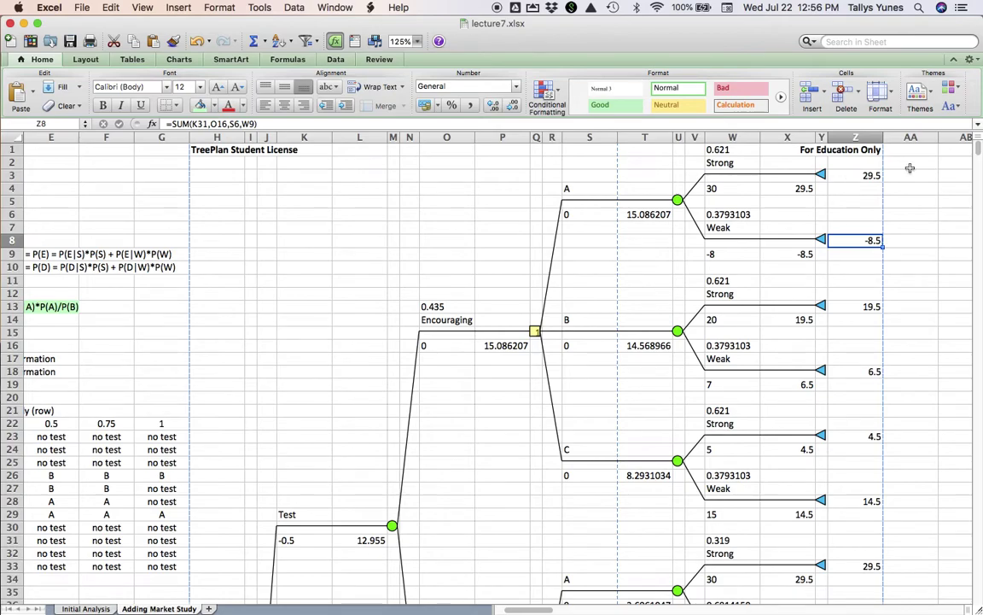
left_click(858, 174)
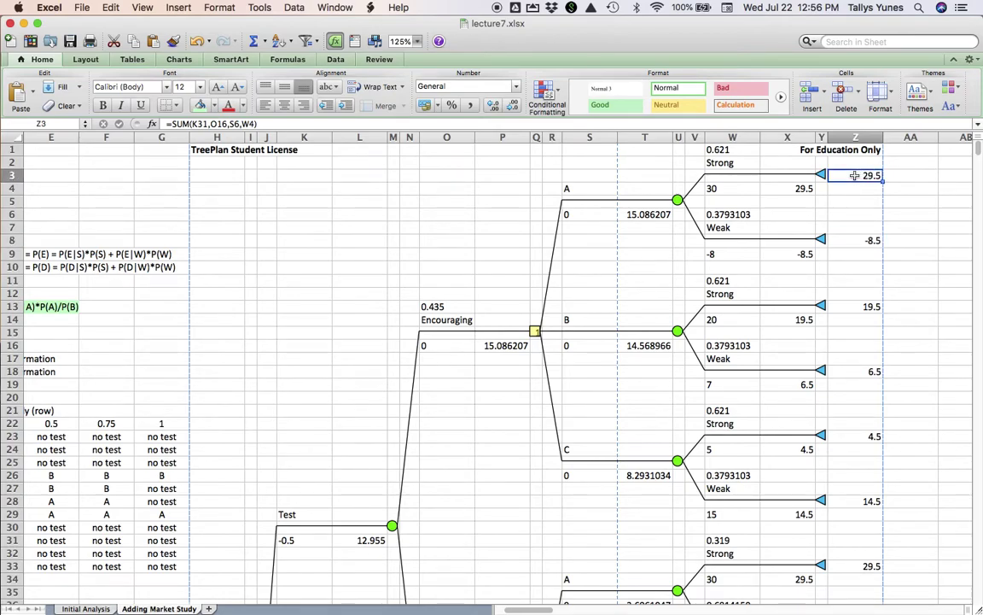
left_click(200, 106)
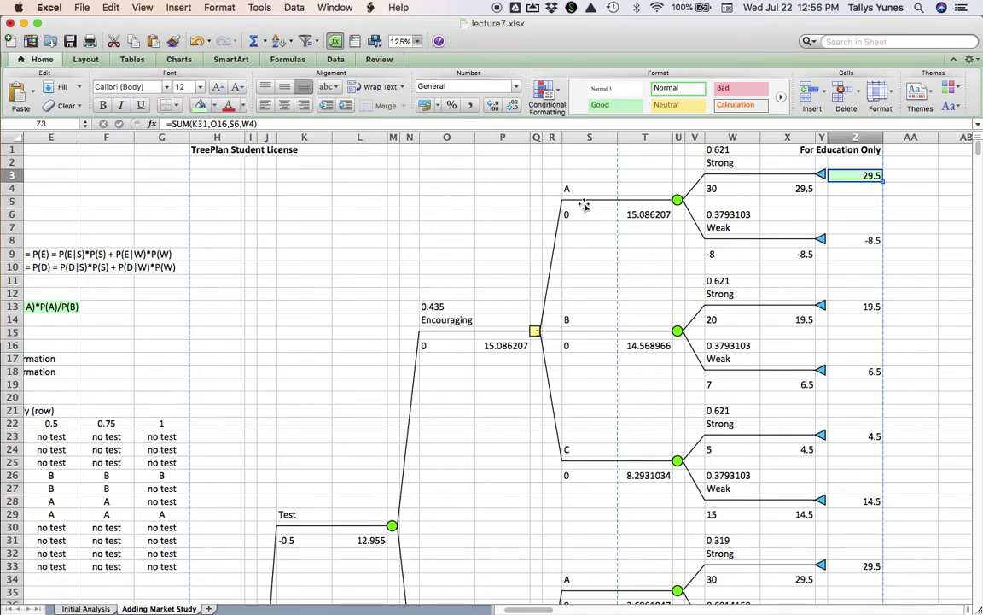
left_click(843, 242)
left_click(200, 106)
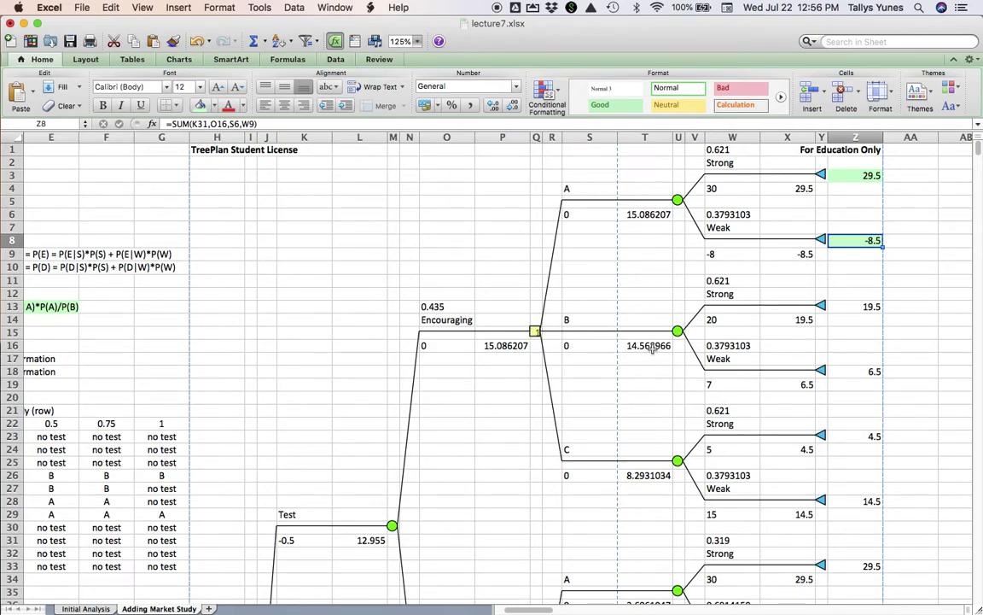
- Fill the Strong and Weak end payoffs of strategy C on the Discouraging branch, cells Z53 and Z58, with light green
scroll(529, 422, "down", 5)
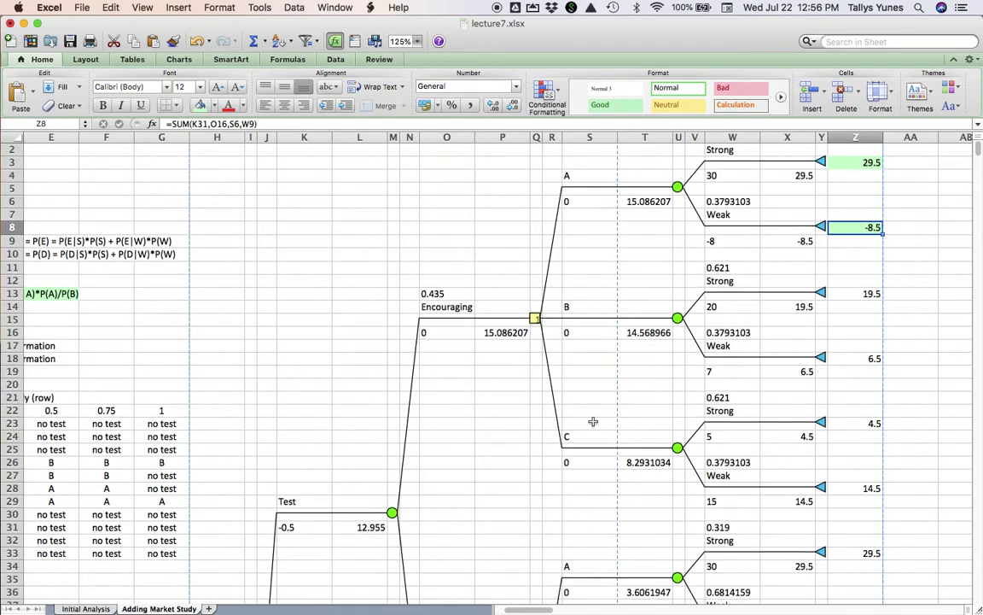
scroll(592, 422, "down", 1)
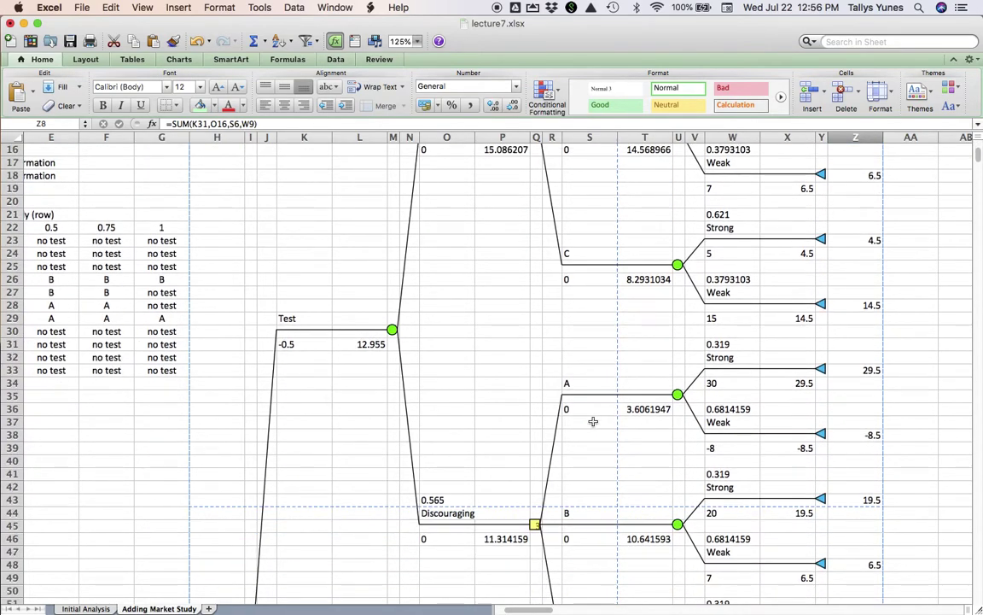
scroll(546, 418, "down", 5)
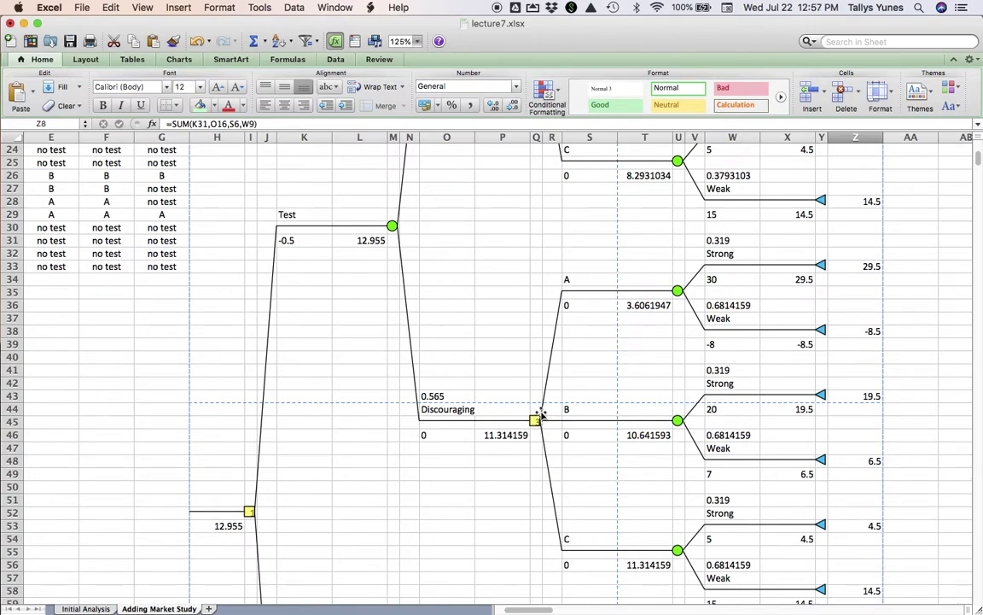
scroll(582, 448, "down", 3)
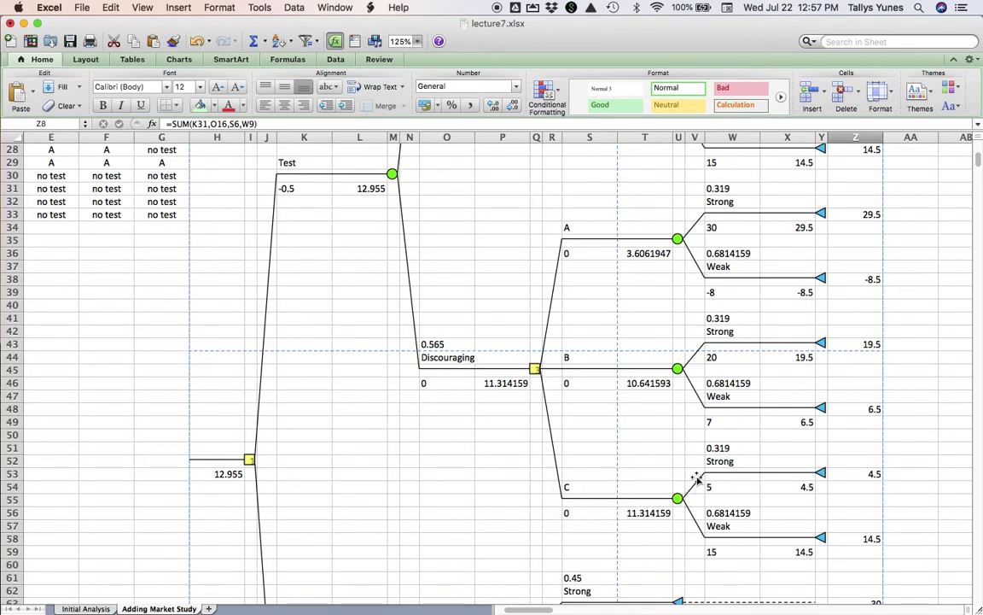
left_click(847, 471)
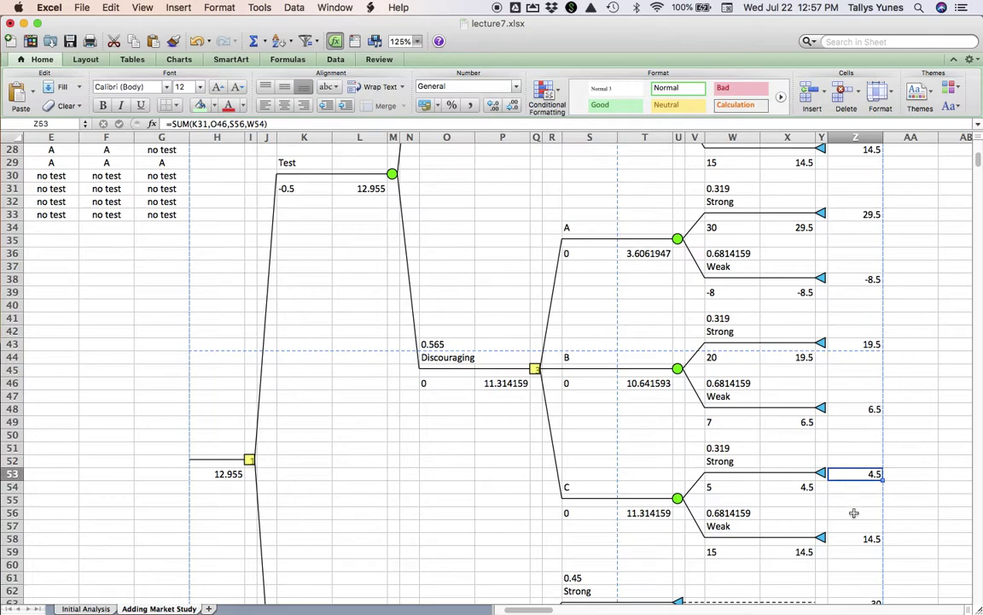
left_click(858, 539)
left_click(854, 475)
left_click(200, 104)
left_click(843, 540)
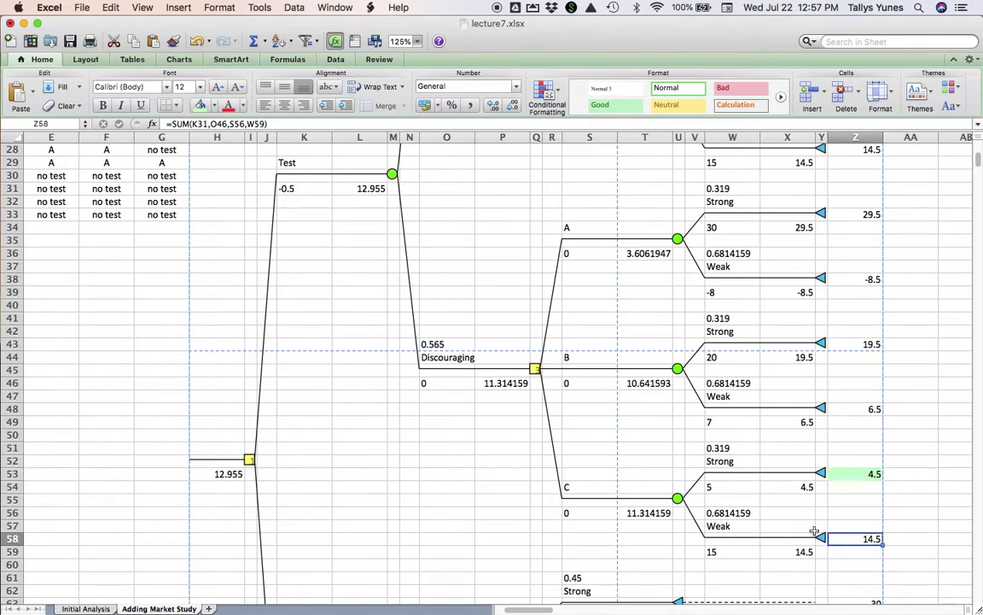
left_click(200, 104)
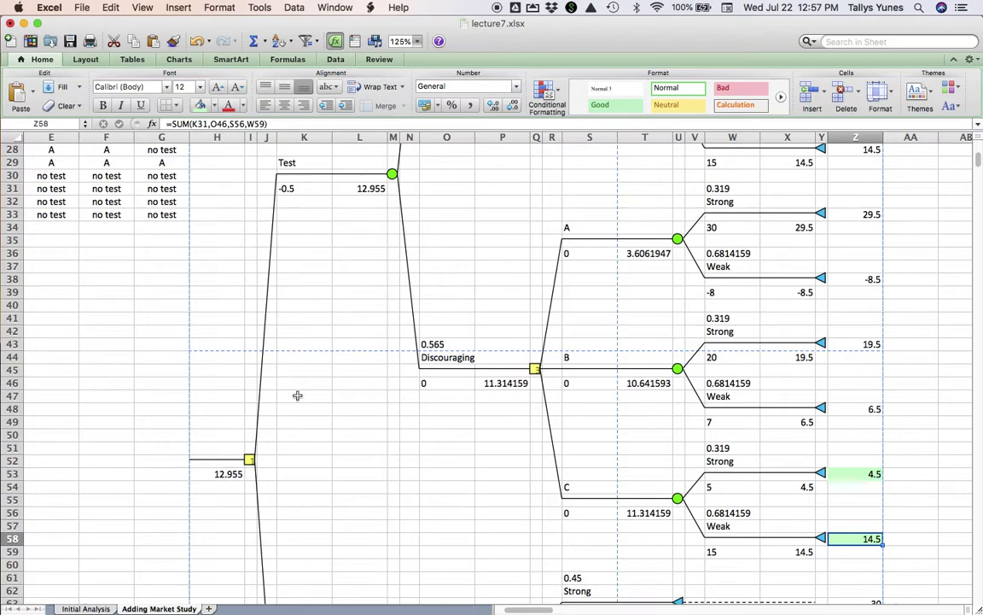
scroll(350, 429, "down", 4)
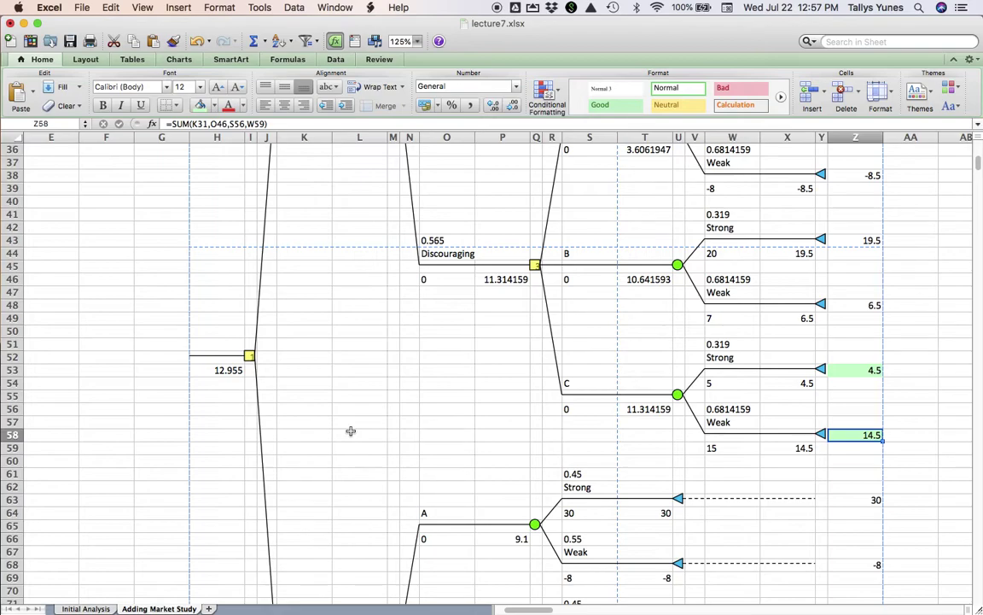
left_click(350, 431)
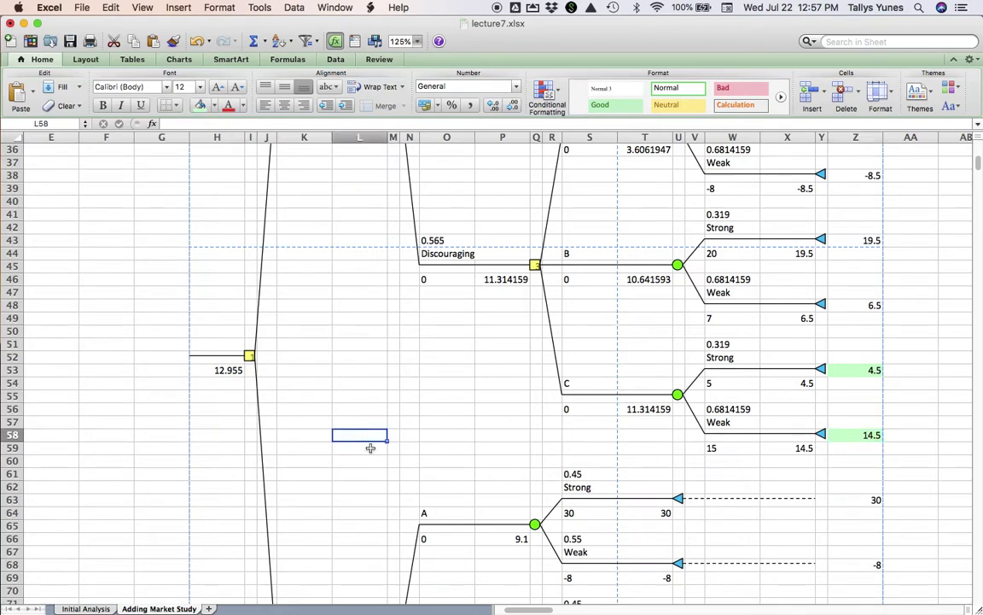
- Enter 29.5 as the first payoff of the Risk Profile table, in cell A37
scroll(390, 374, "up", 3)
scroll(390, 374, "up", 1)
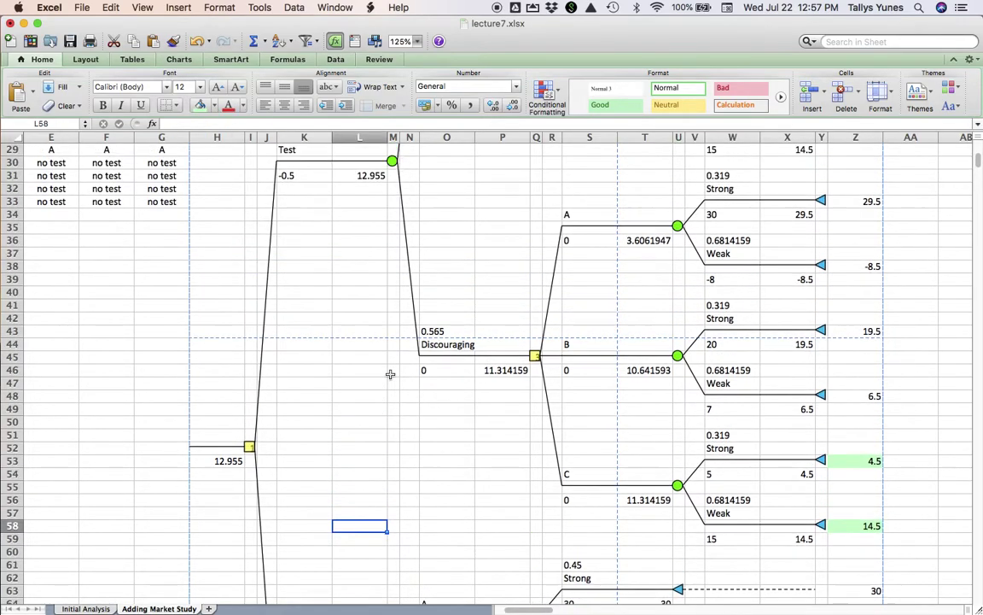
scroll(390, 374, "up", 10)
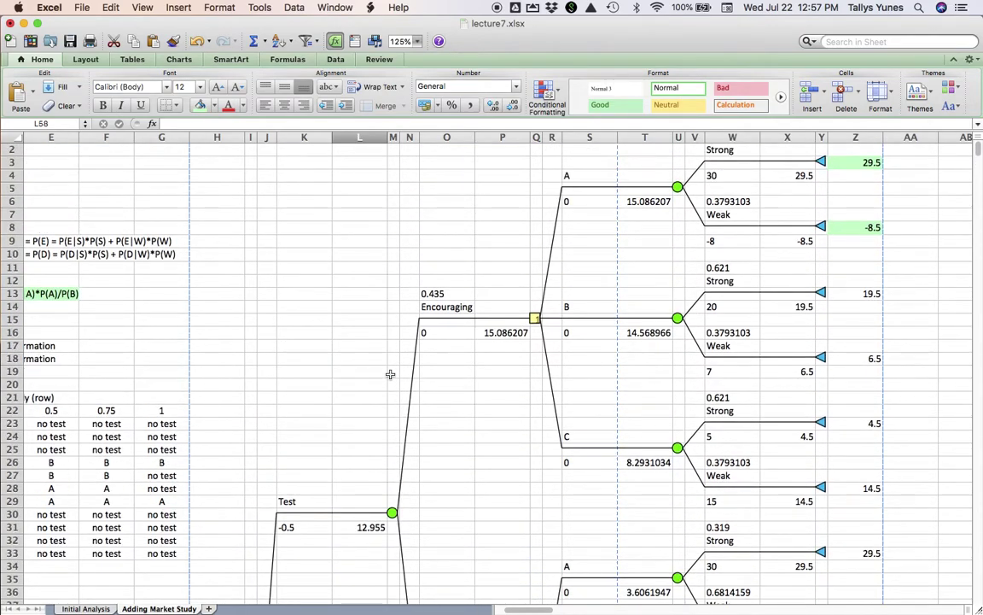
scroll(390, 373, "left", 3)
scroll(390, 374, "down", 3)
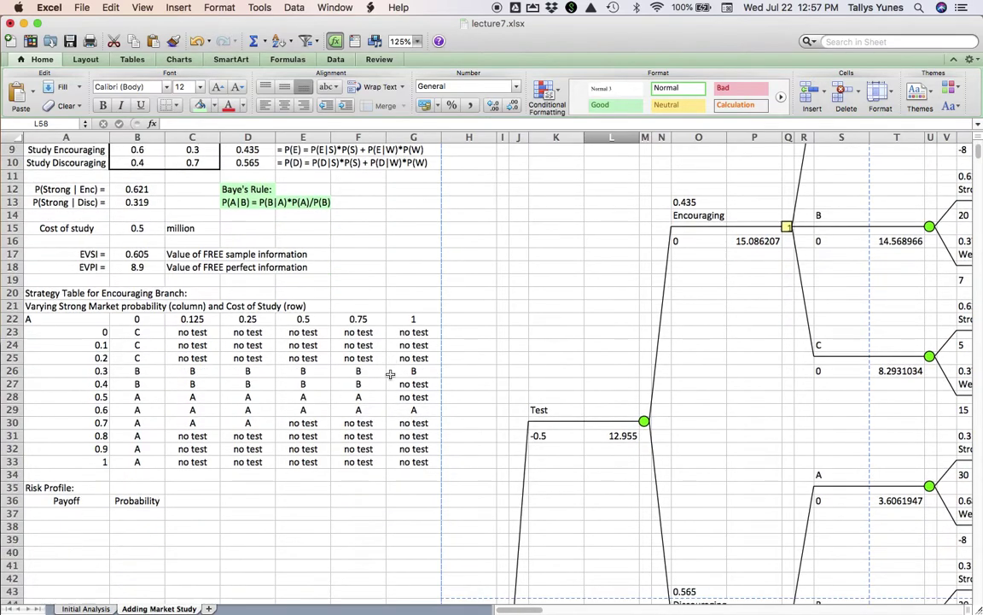
left_click(95, 487)
type("2")
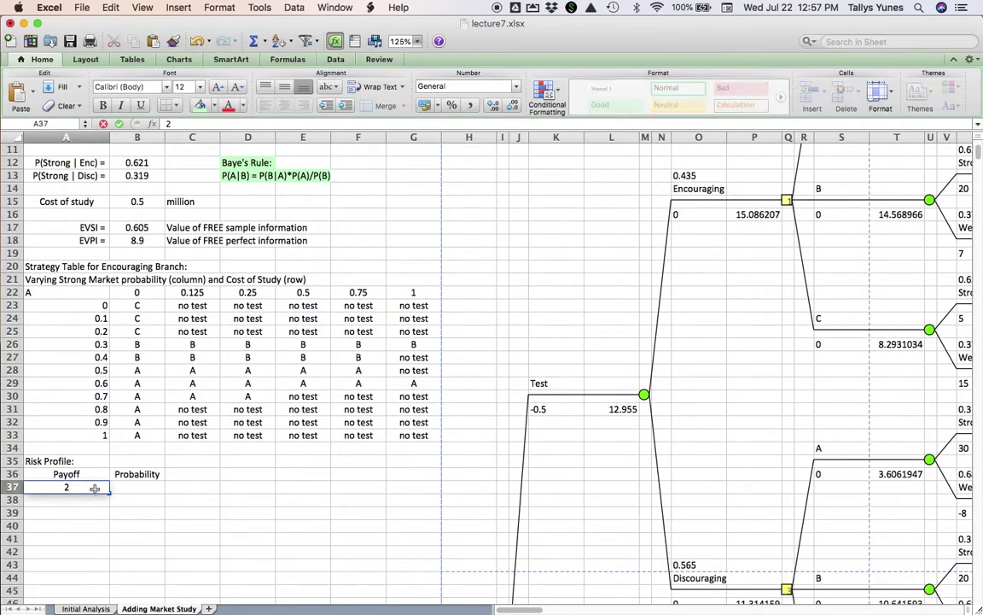
type("9.5")
key("Return")
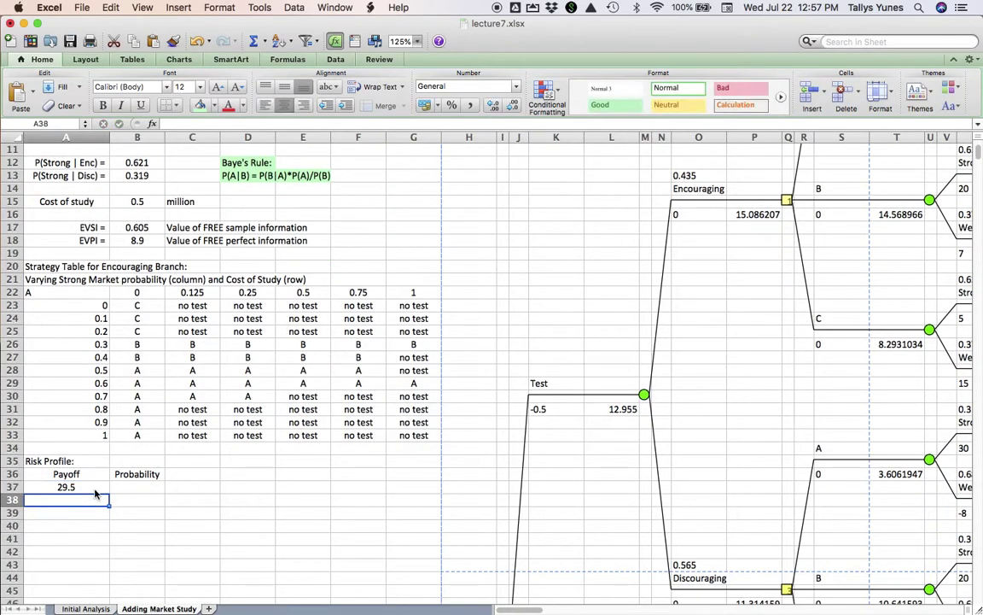
- Enter the remaining Risk Profile payoffs -8.5, 4.5 and 14.5 in cells A38 to A40
type("-8.5")
key("Return")
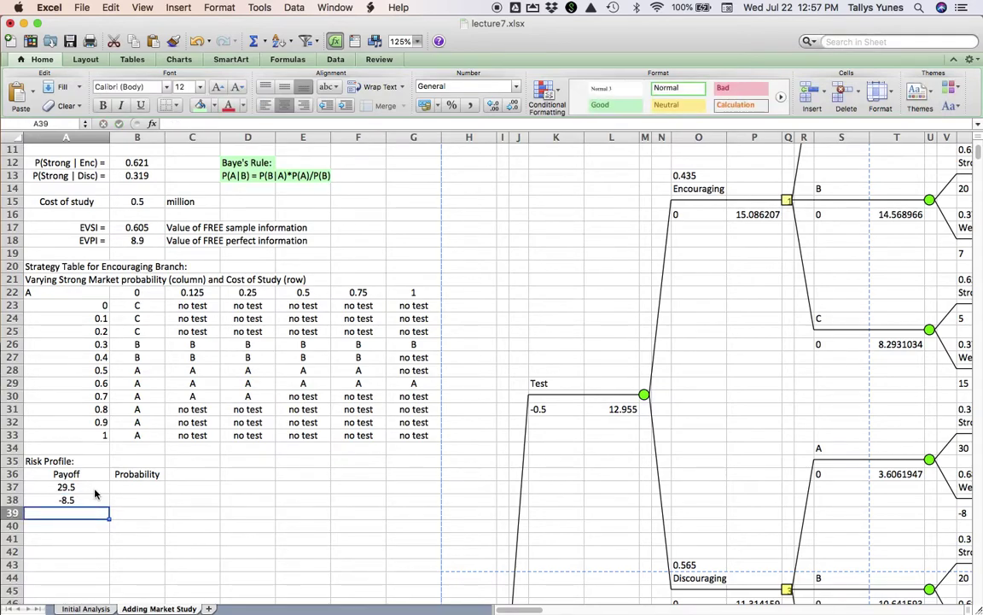
scroll(351, 487, "right", 4)
scroll(352, 487, "down", 4)
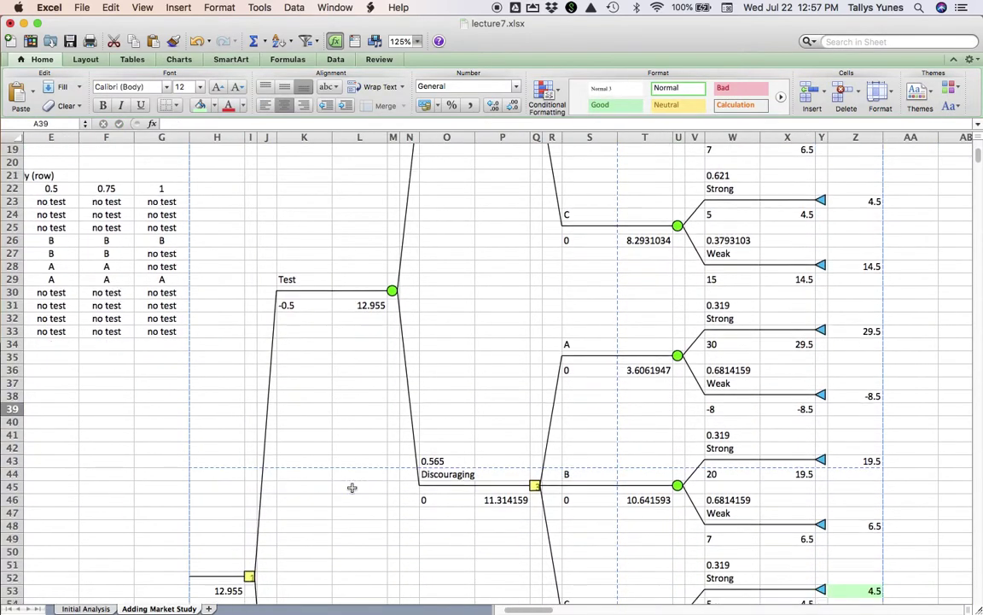
scroll(351, 488, "down", 1)
scroll(352, 488, "left", 4)
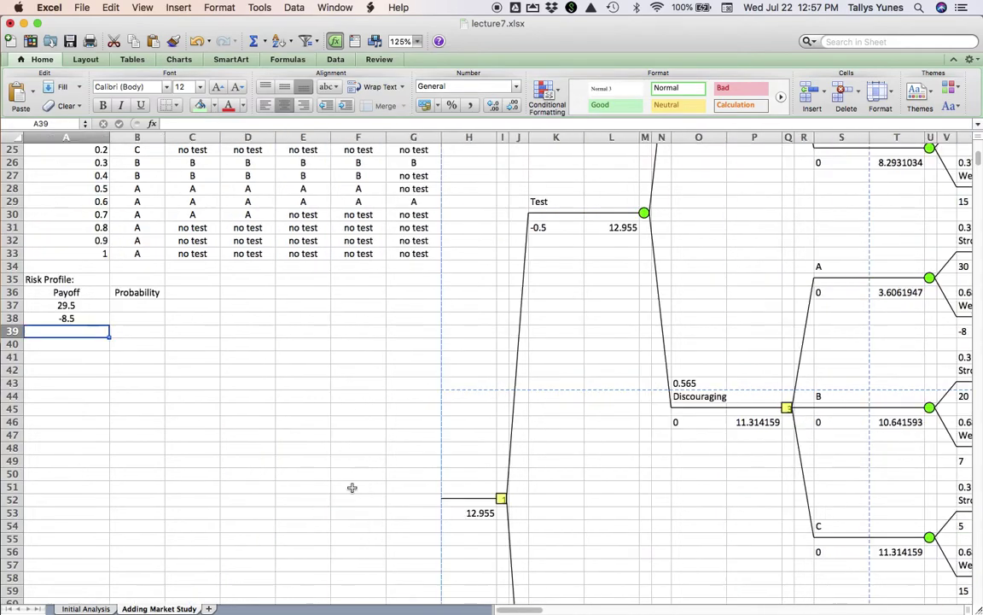
scroll(352, 488, "up", 1)
type("4.5")
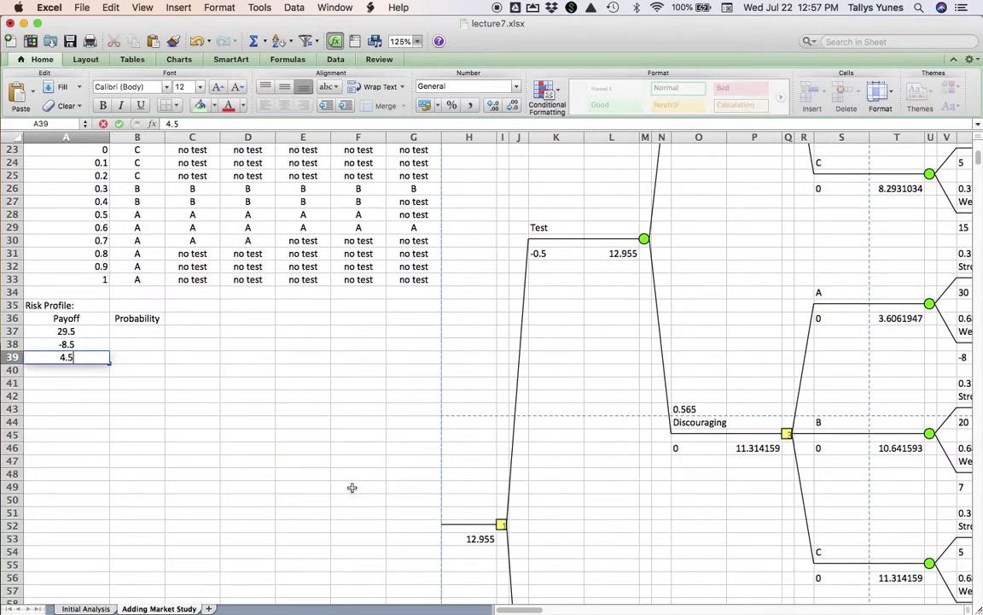
key("Return")
type("14.5")
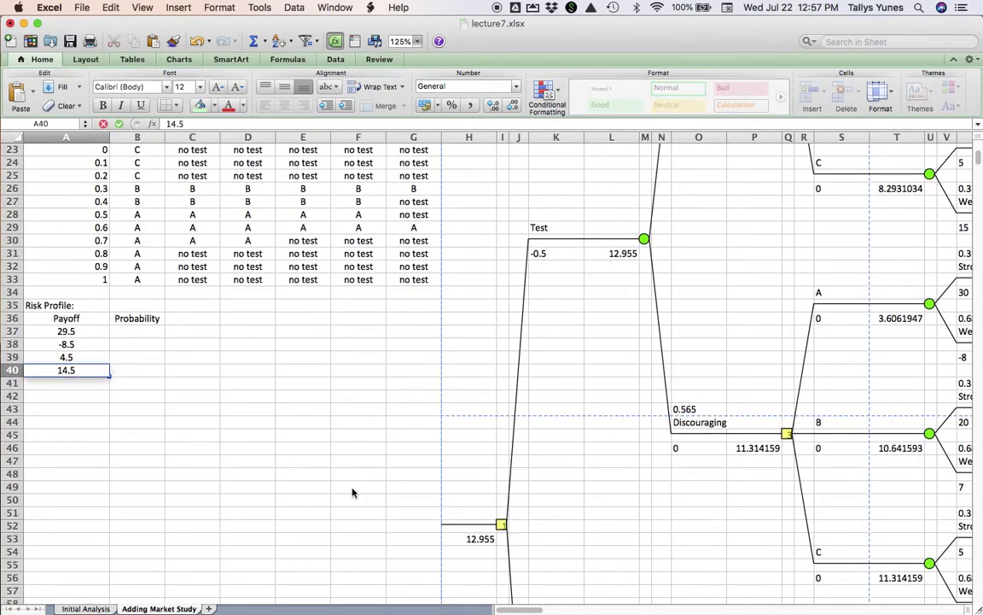
key("Return")
- Trace the path to the end payoff in Z3 through the Encouraging probability in O13 and strategy A's Strong probability in W1
key("Up")
key("Up")
key("Up")
key("Up")
key("Right")
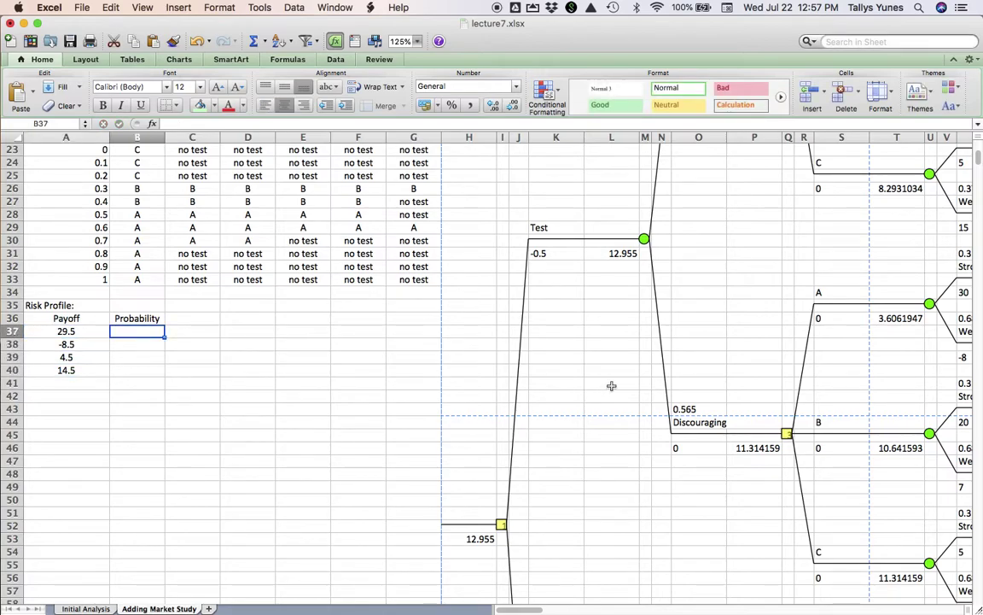
scroll(610, 386, "up", 5)
scroll(614, 386, "right", 2)
scroll(617, 385, "right", 4)
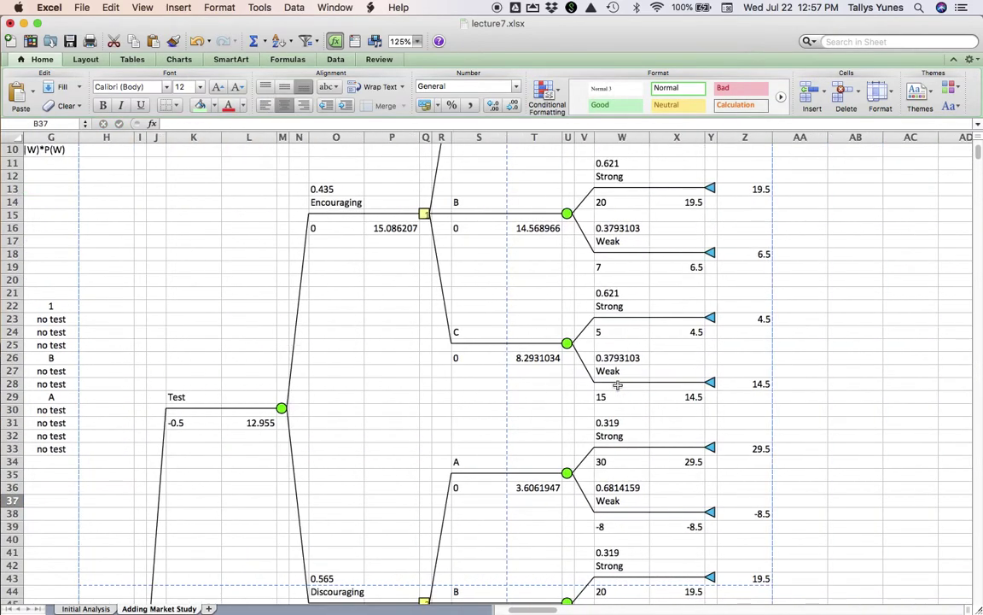
scroll(617, 385, "up", 4)
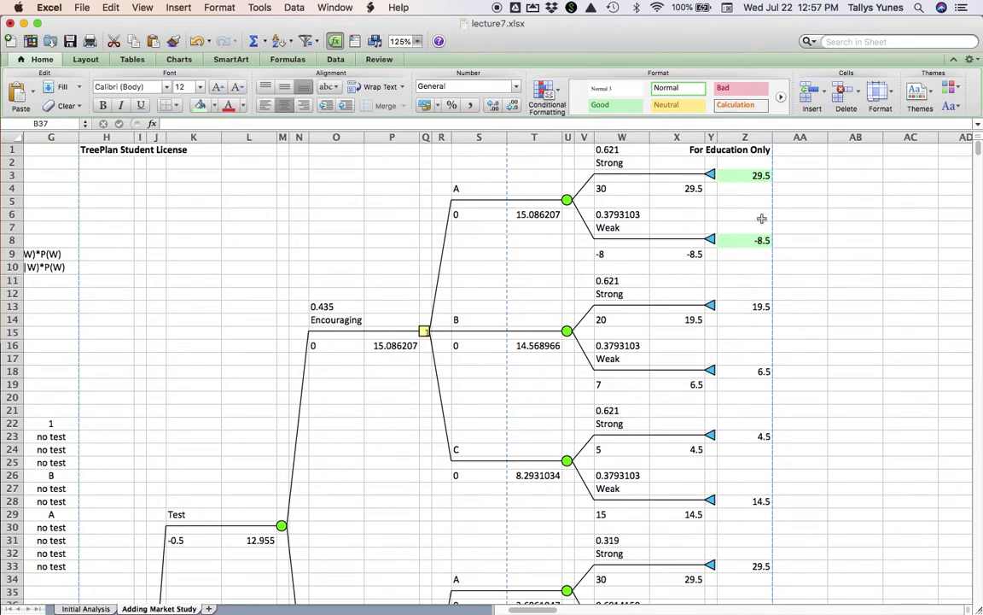
left_click(744, 175)
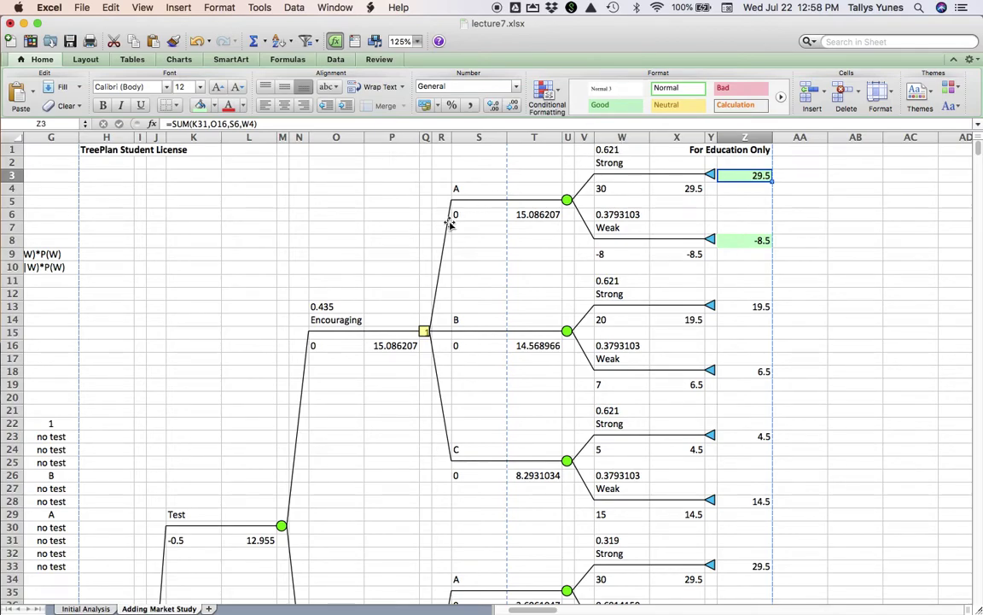
left_click(351, 305)
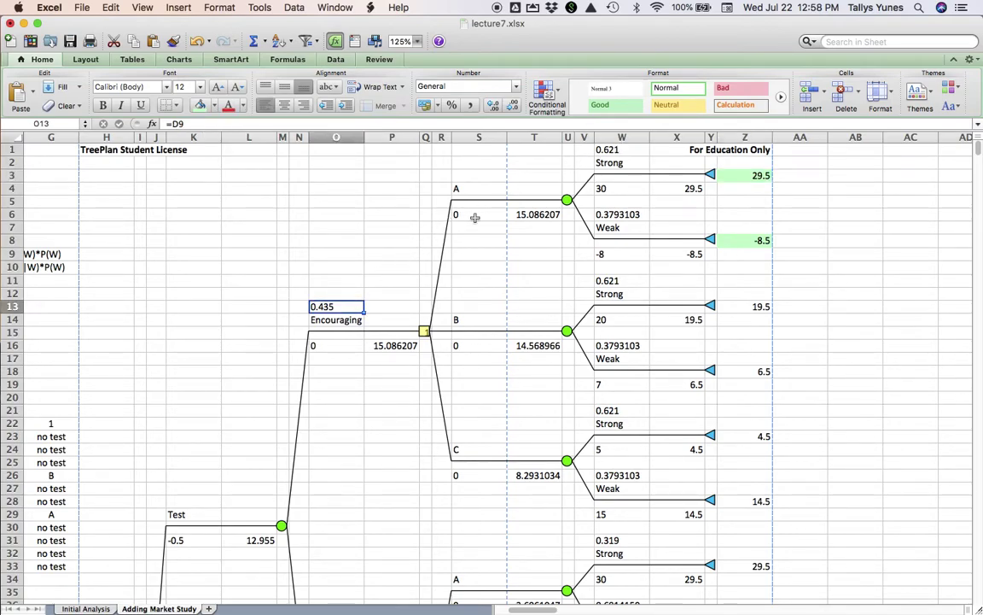
left_click(637, 150)
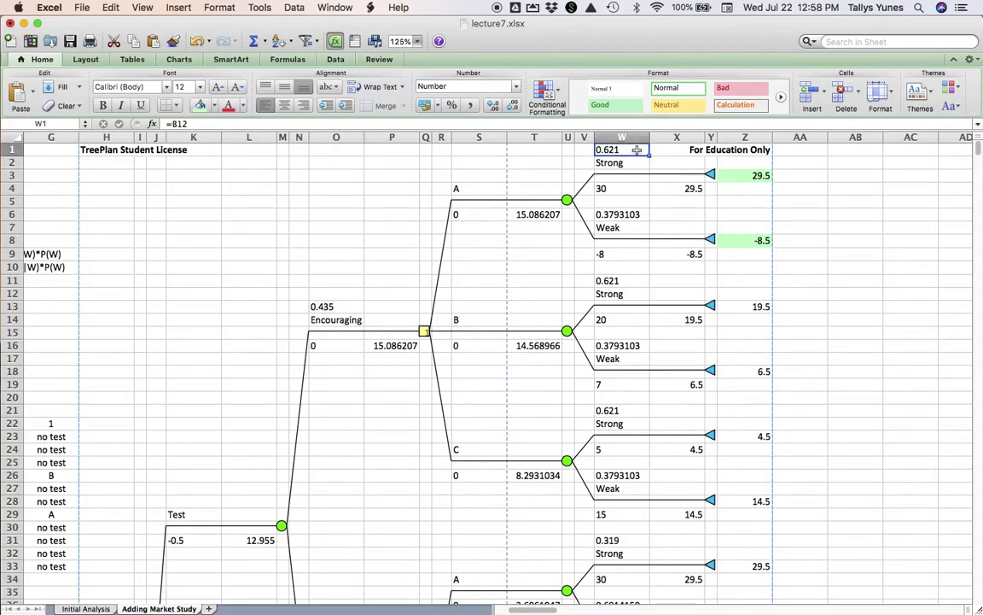
left_click(737, 176)
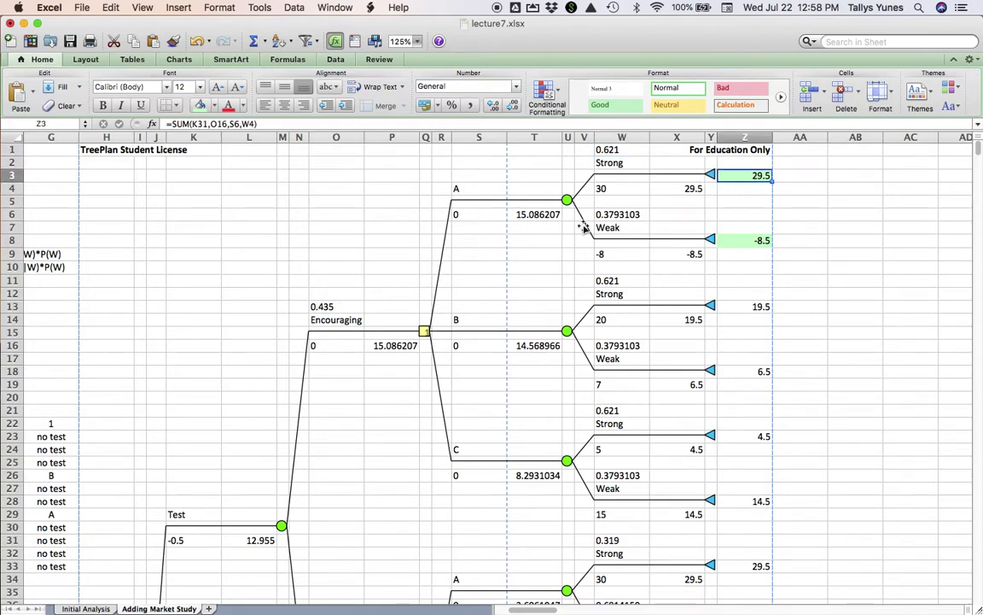
left_click(344, 308)
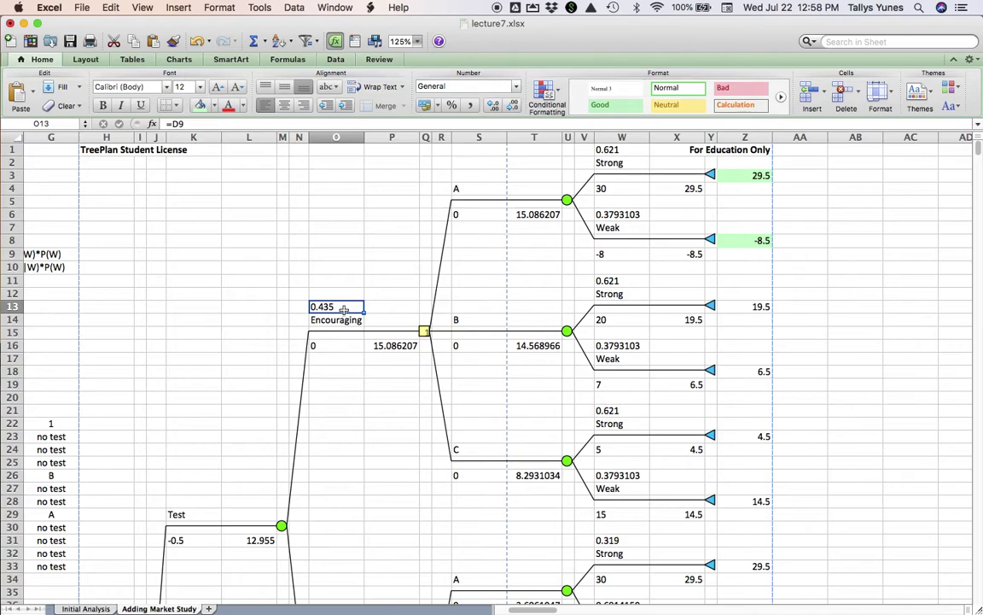
left_click(613, 151)
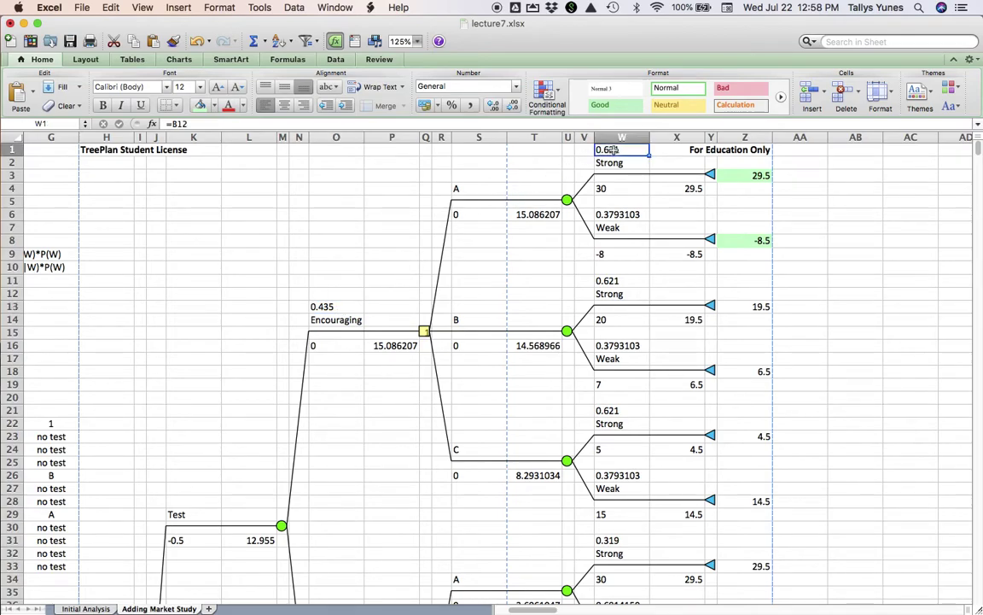
left_click(352, 307)
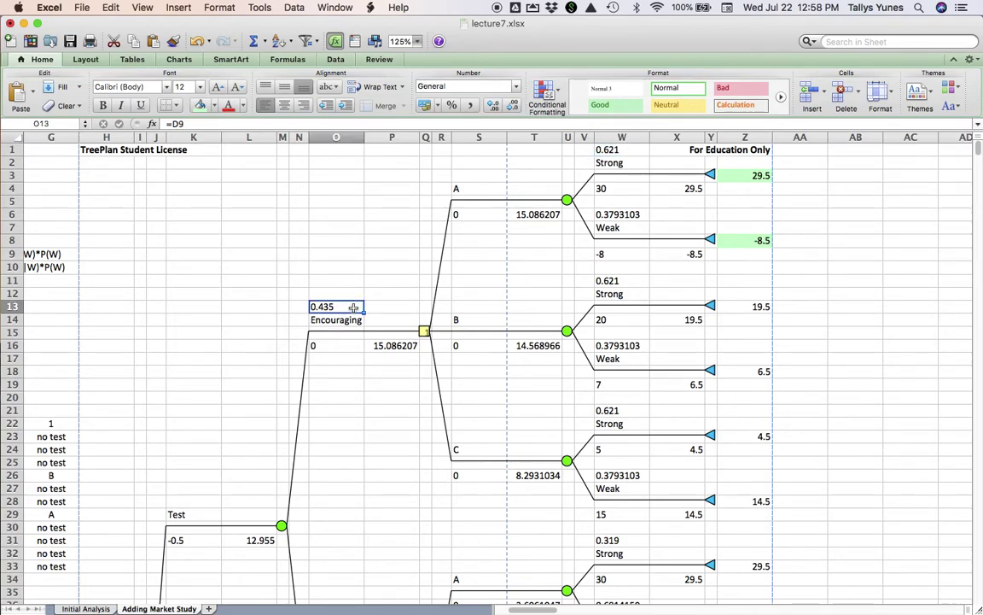
left_click(611, 150)
right_click(337, 357)
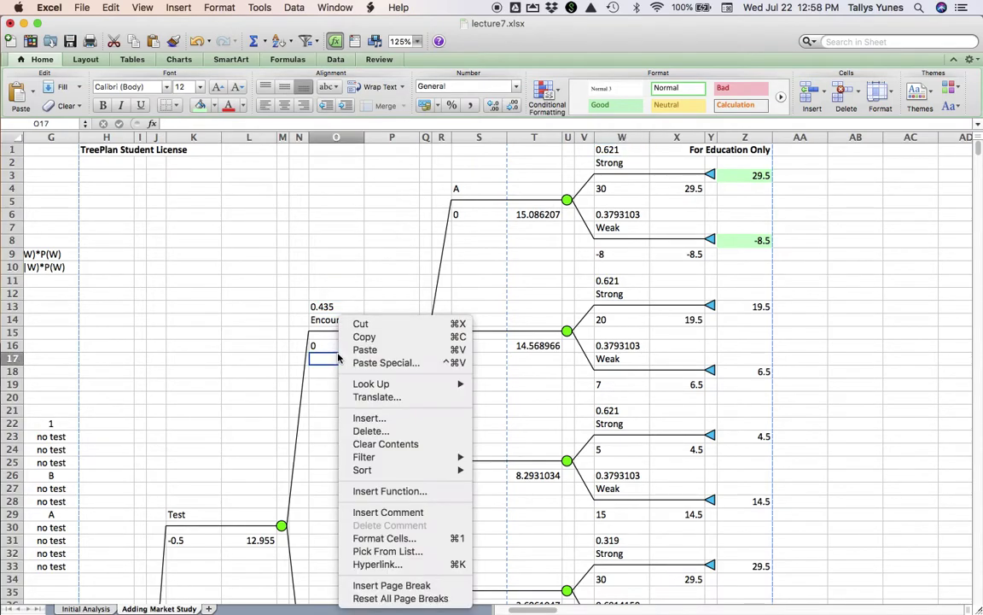
left_click(243, 342)
- Enter the formula =O13*W1 in B37 as the probability of the 29.5 payoff
scroll(243, 343, "left", 10)
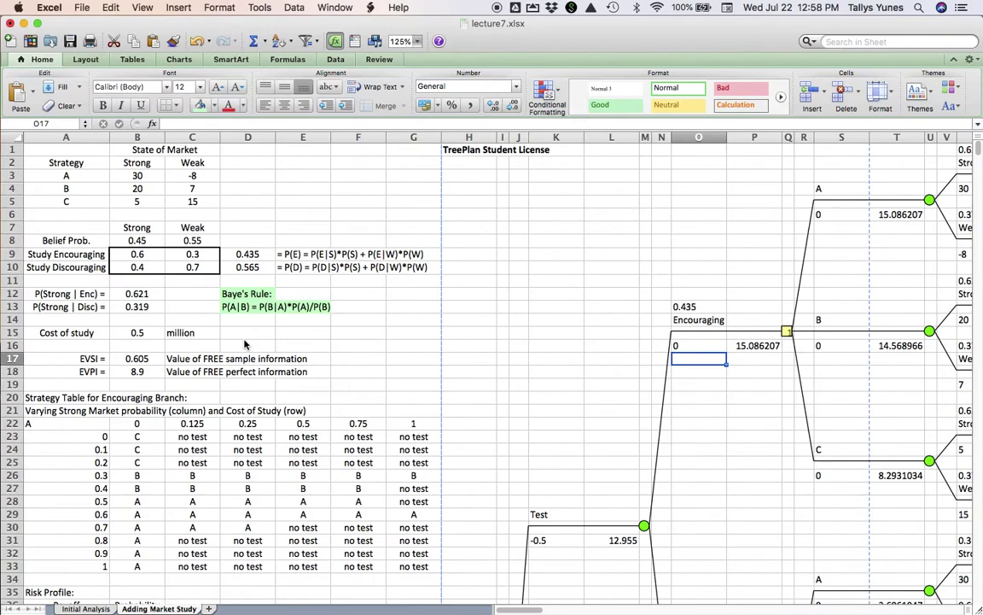
scroll(243, 342, "down", 2)
scroll(244, 343, "down", 2)
left_click(138, 501)
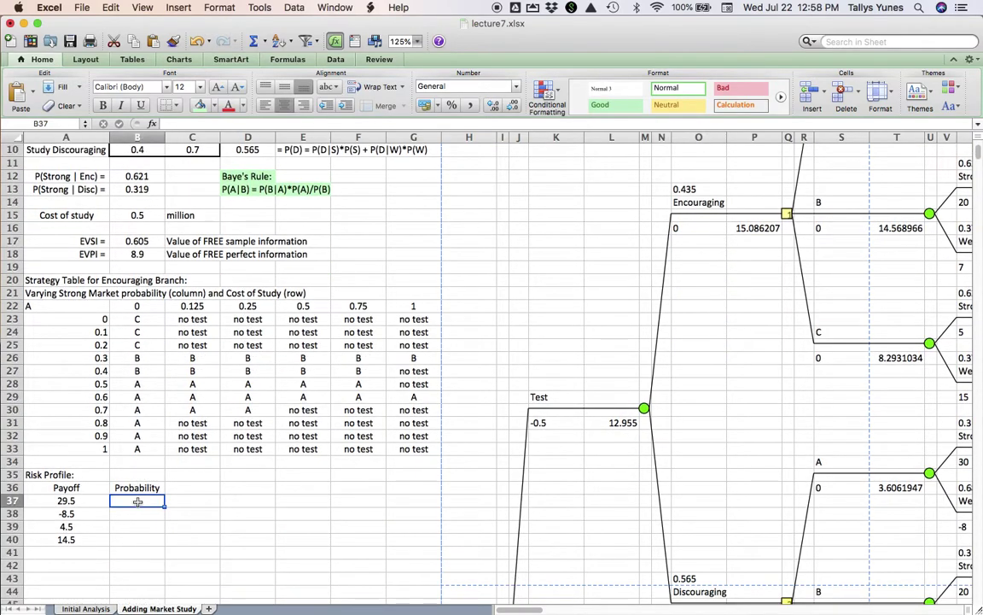
type("=o13")
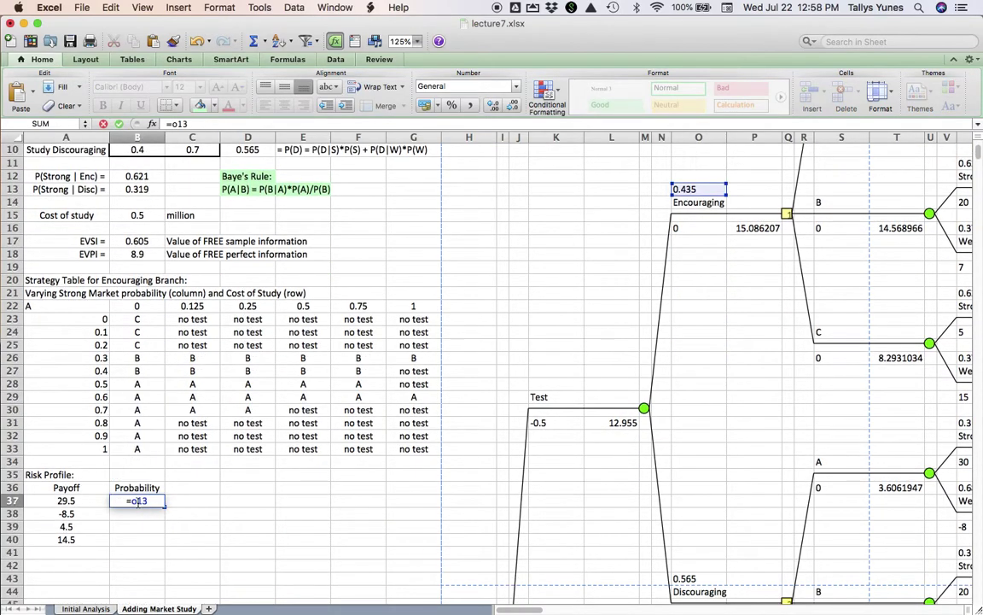
type("*w1")
key("Return")
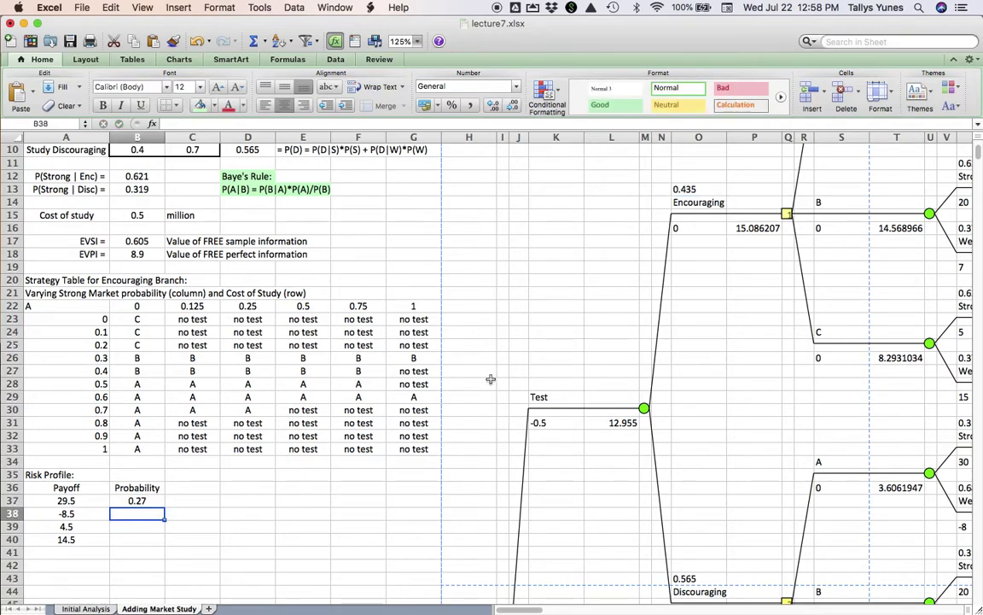
- Trace the path to the end payoff in Z8 and enter its probability in B38 with the formula =O13*W6
scroll(490, 379, "right", 5)
scroll(491, 379, "up", 5)
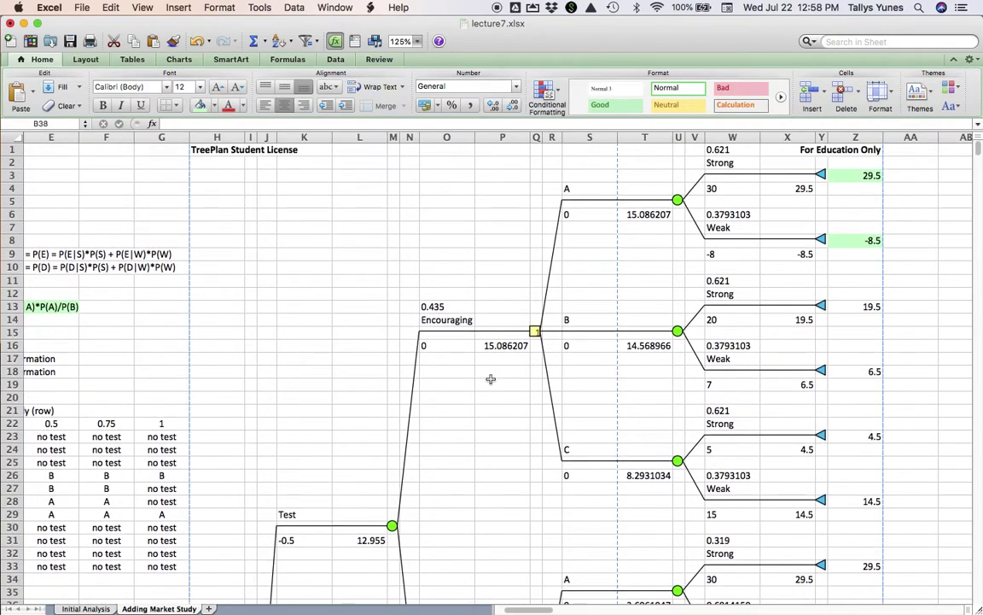
left_click(851, 241)
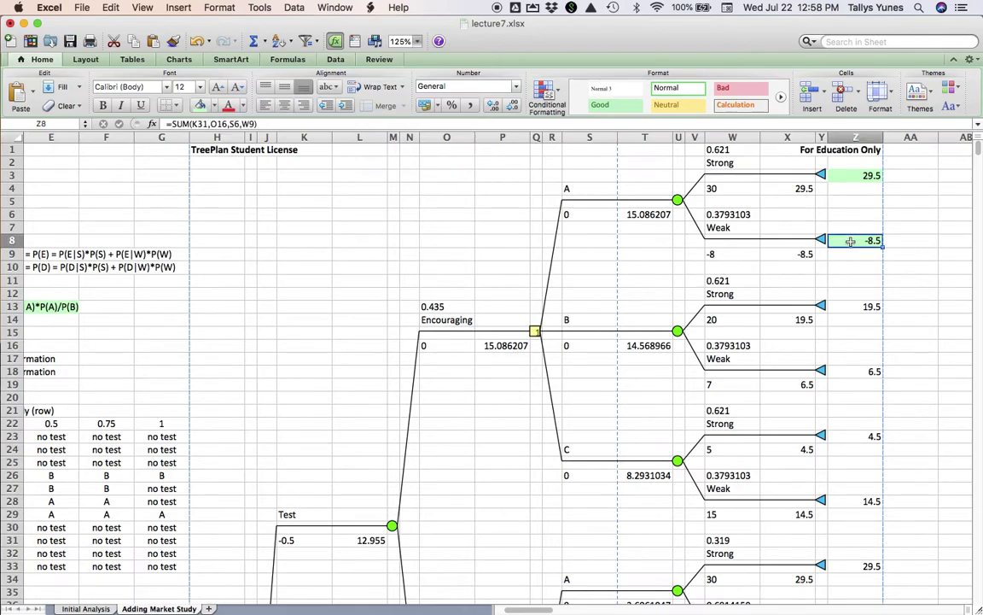
left_click(455, 309)
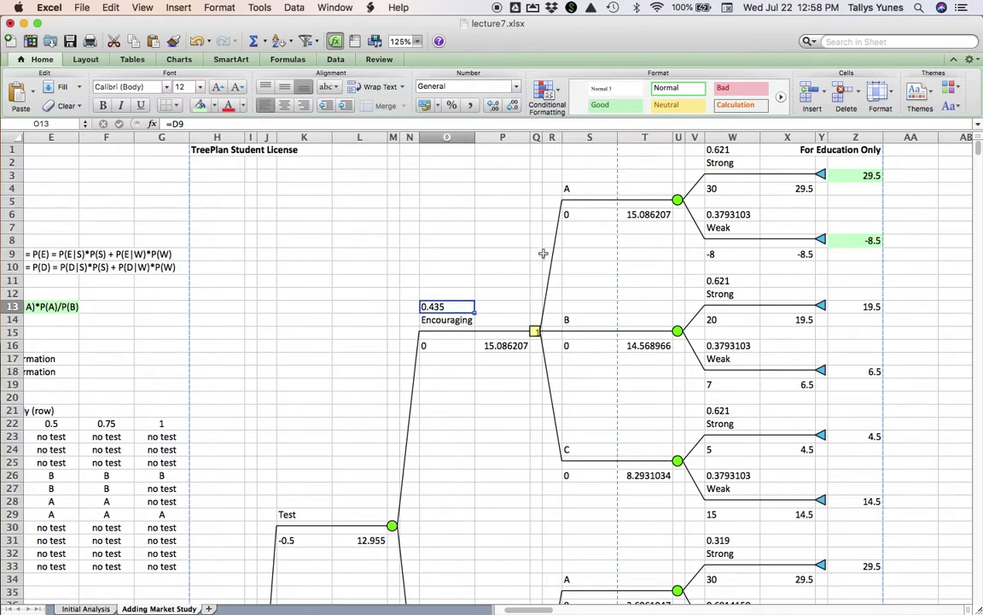
left_click(739, 216)
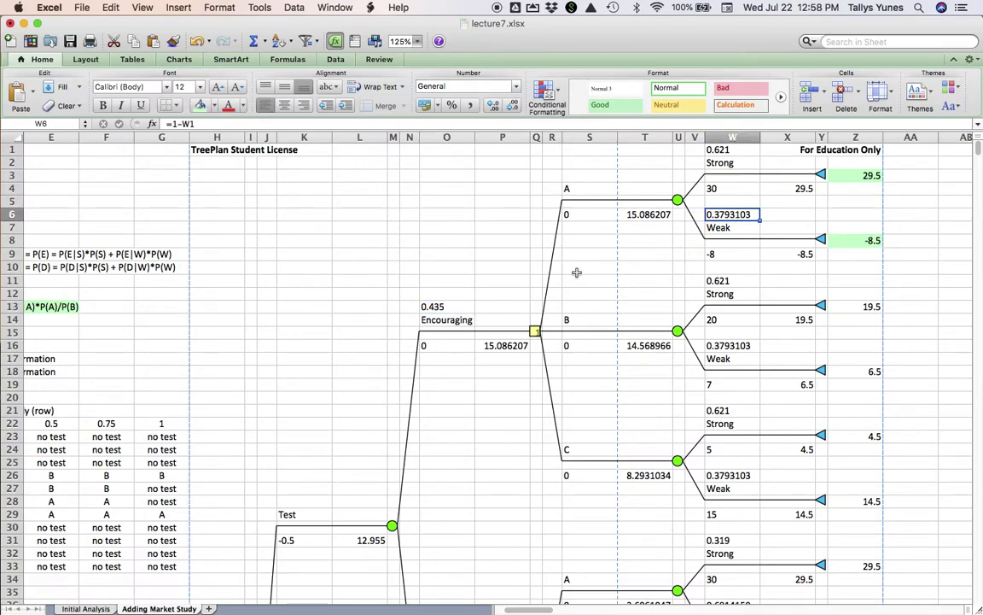
scroll(411, 367, "left", 5)
scroll(411, 367, "down", 3)
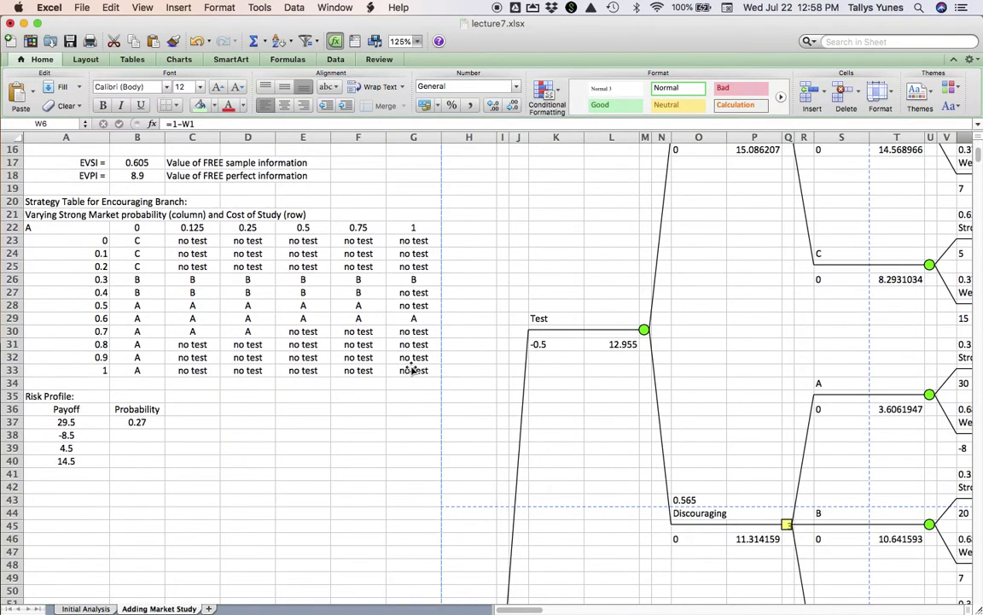
left_click(150, 437)
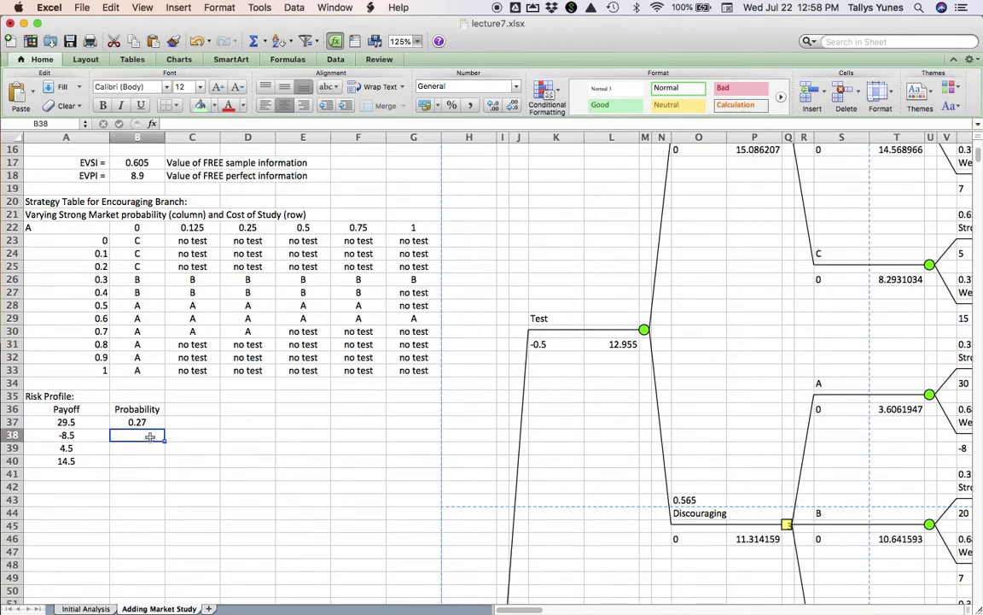
type("=o13*")
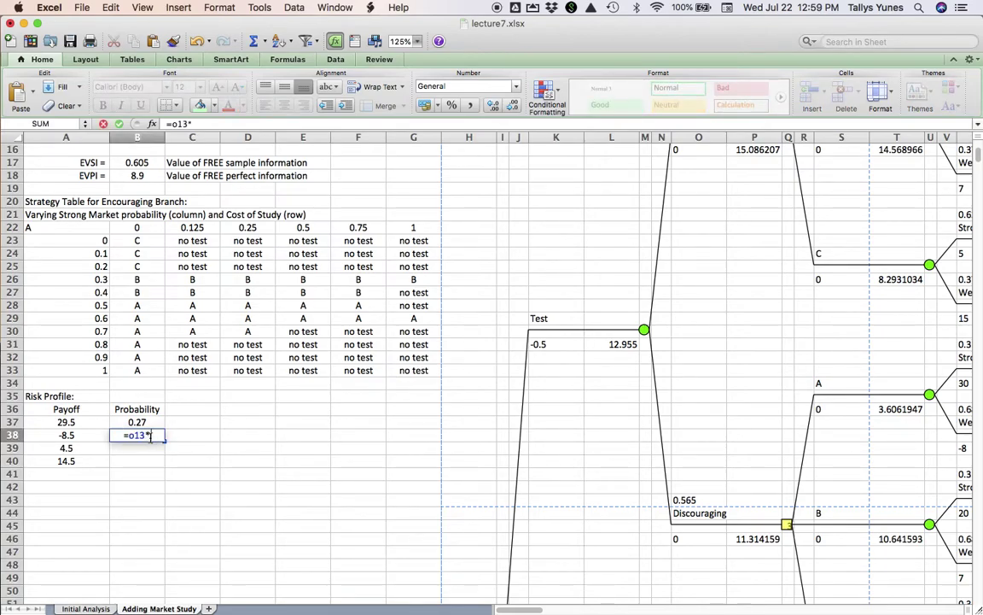
type("w6")
key("Return")
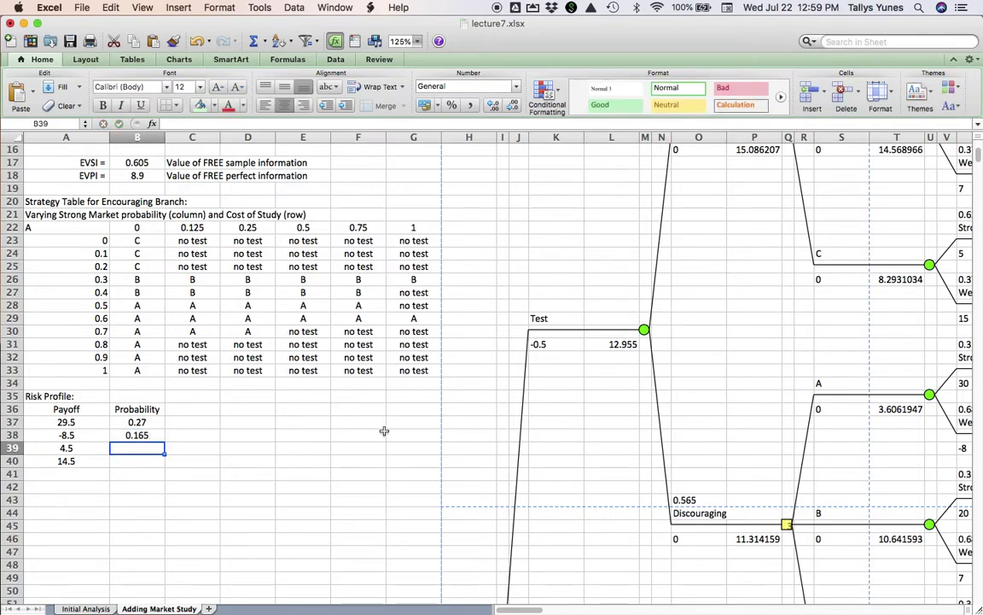
- Trace the path to the end payoff in Z53 through the Discouraging probability in O43 and strategy C's Strong probability in W51
scroll(384, 431, "right", 5)
scroll(384, 431, "down", 3)
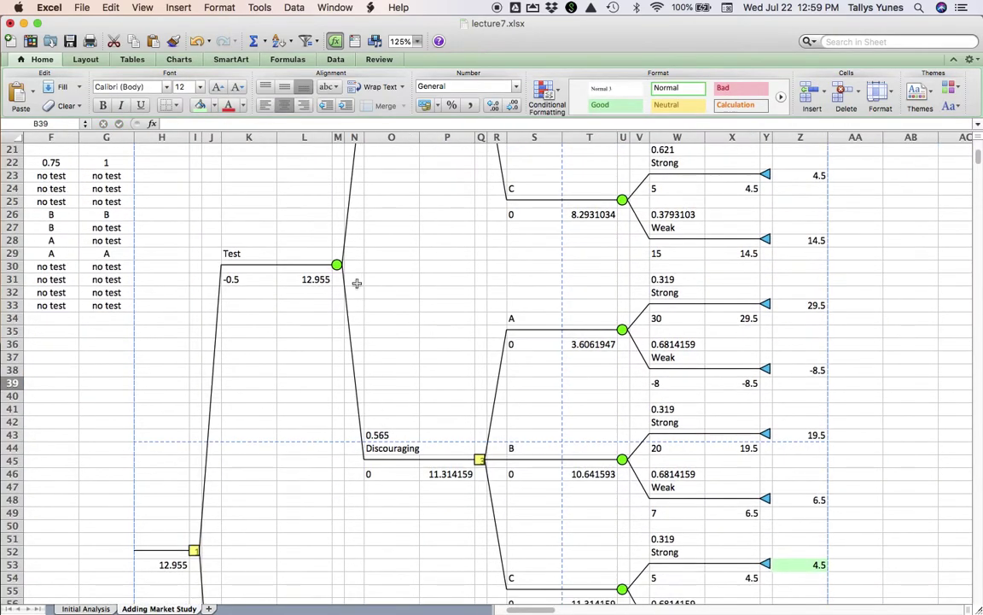
scroll(473, 401, "down", 5)
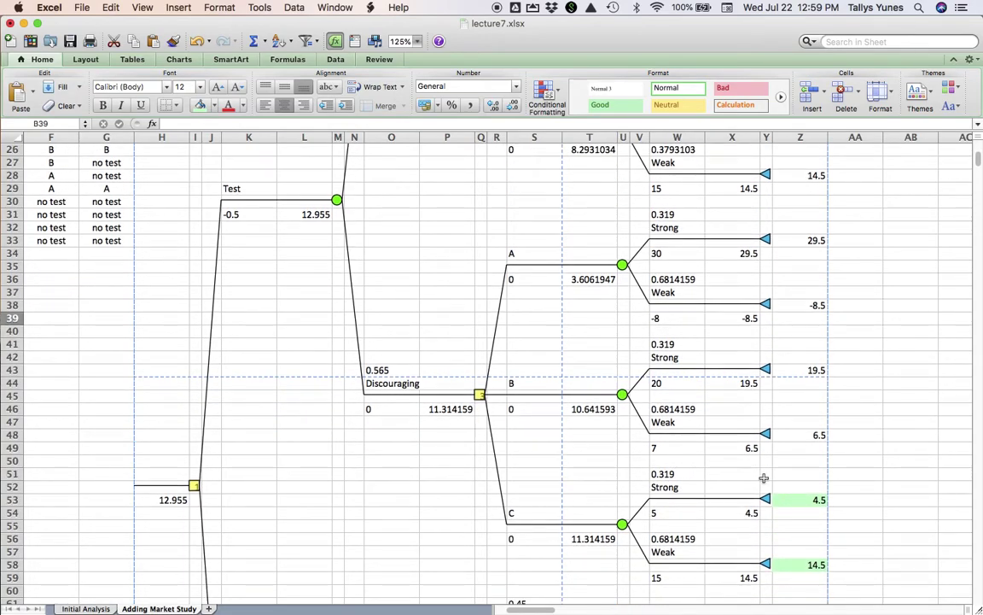
left_click(804, 504)
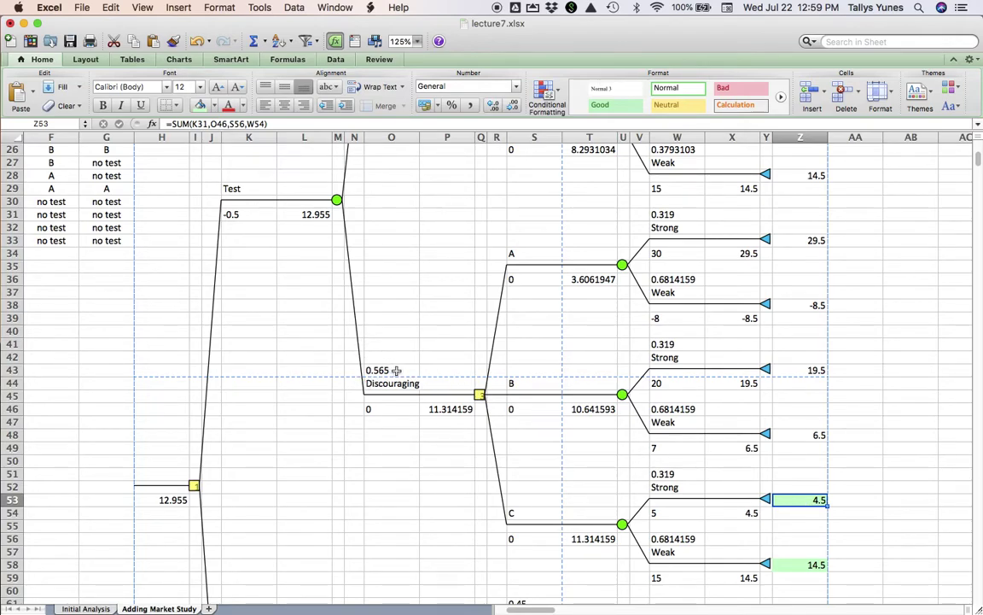
left_click(396, 370)
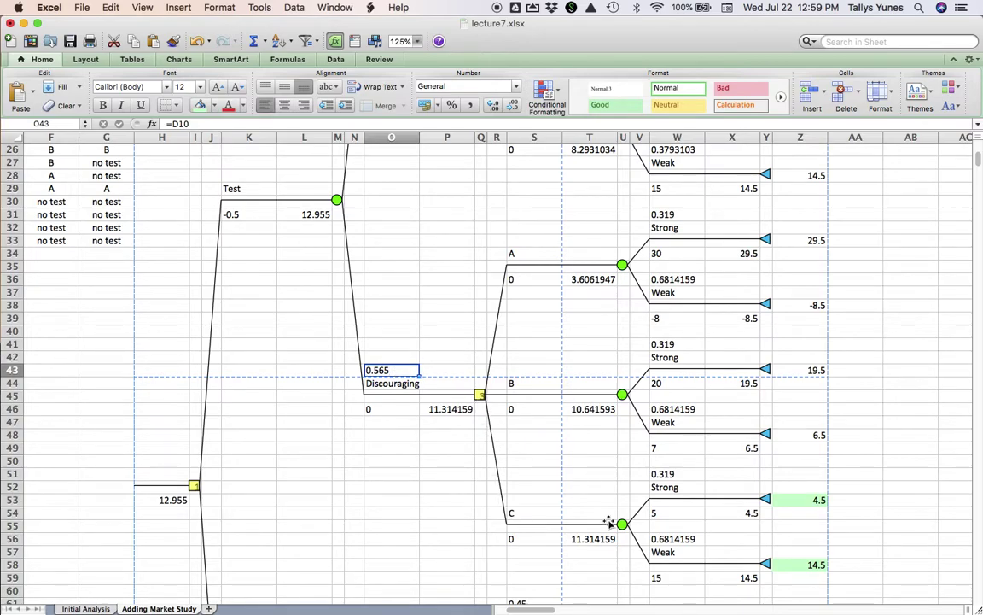
left_click(684, 474)
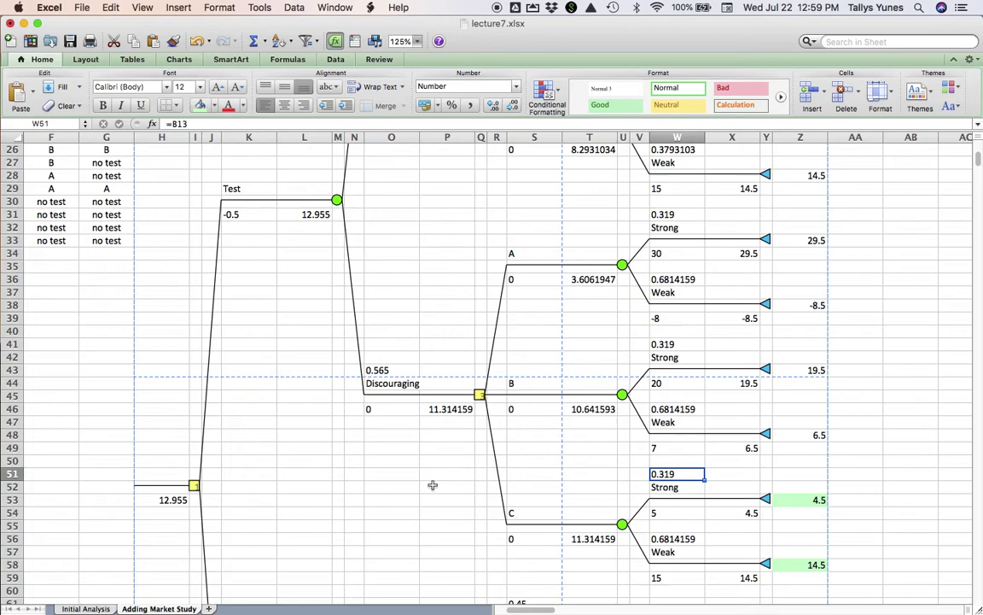
- Enter the formula =O43*W51 in B39 as the probability of the 4.5 payoff
scroll(432, 485, "left", 5)
left_click(143, 305)
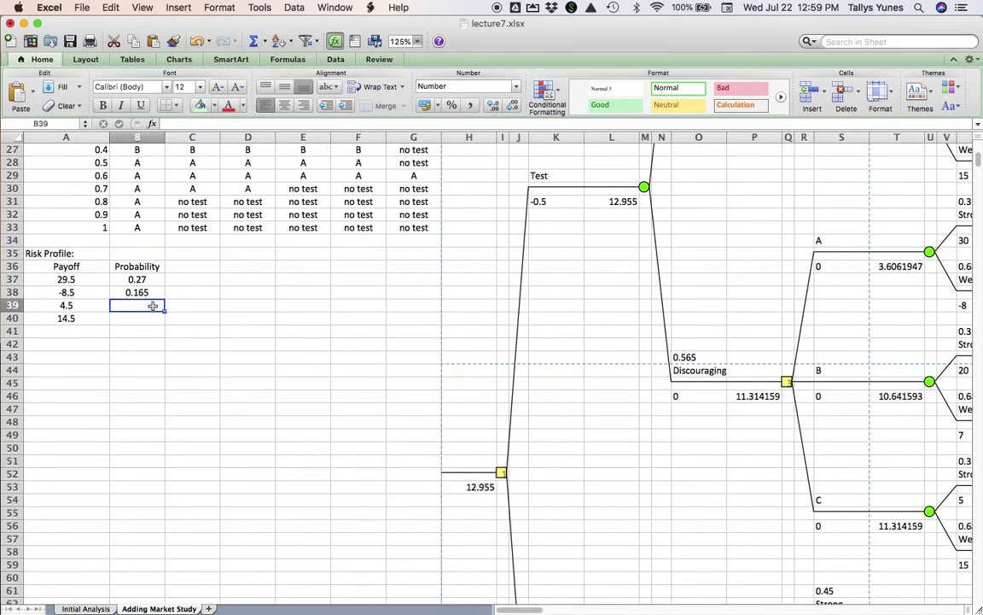
type("=o4")
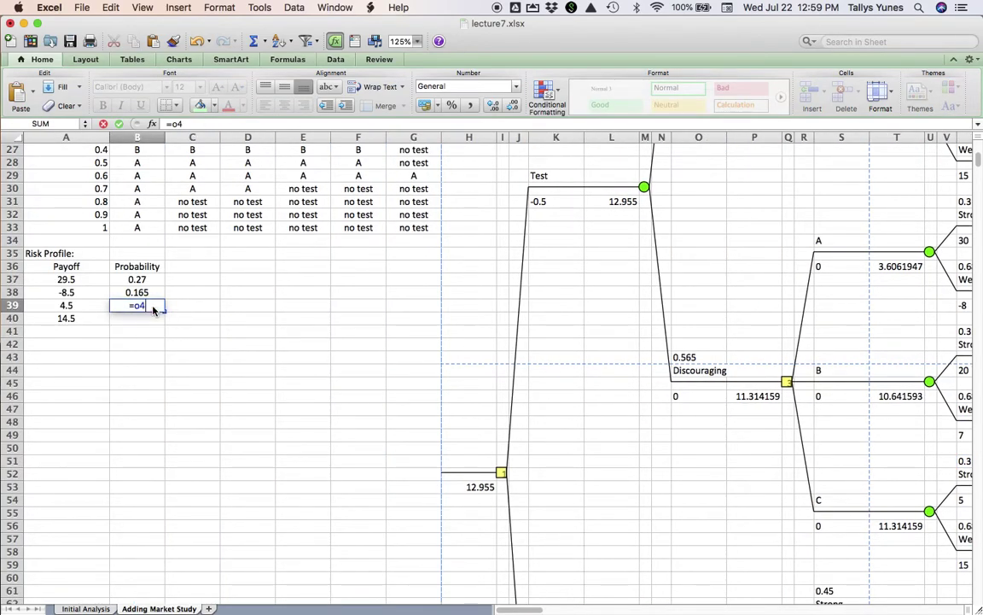
type("3*w51")
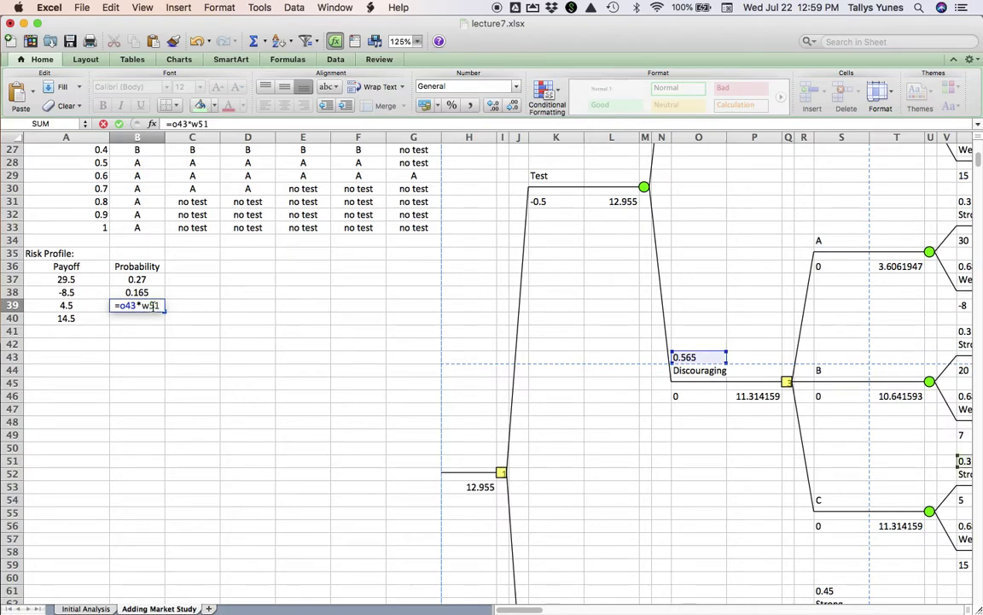
key("Return")
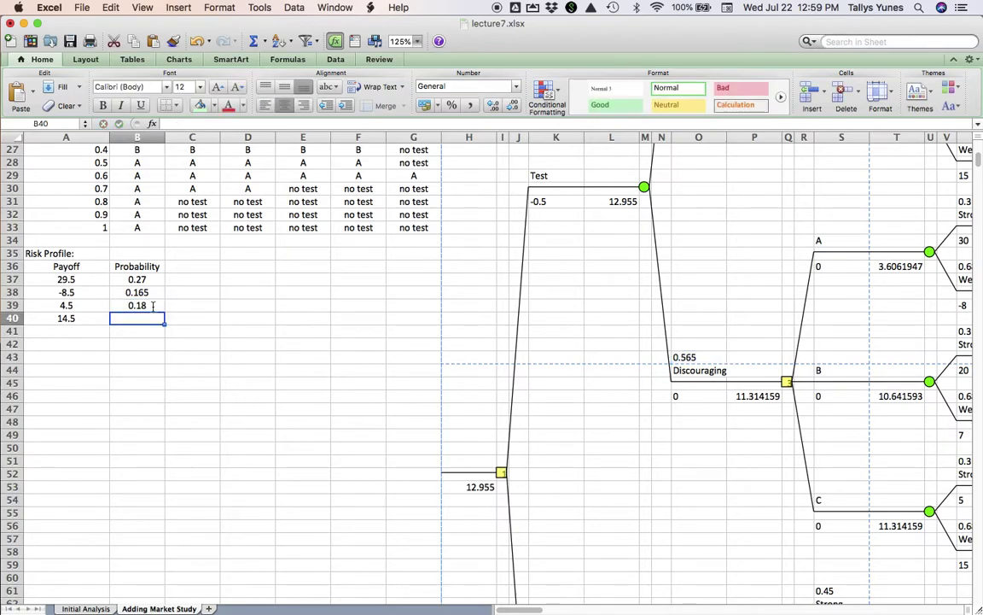
- Trace the path to the end payoff in Z58 through the Discouraging probability in O43 and strategy C's Weak probability in W56
scroll(469, 384, "right", 6)
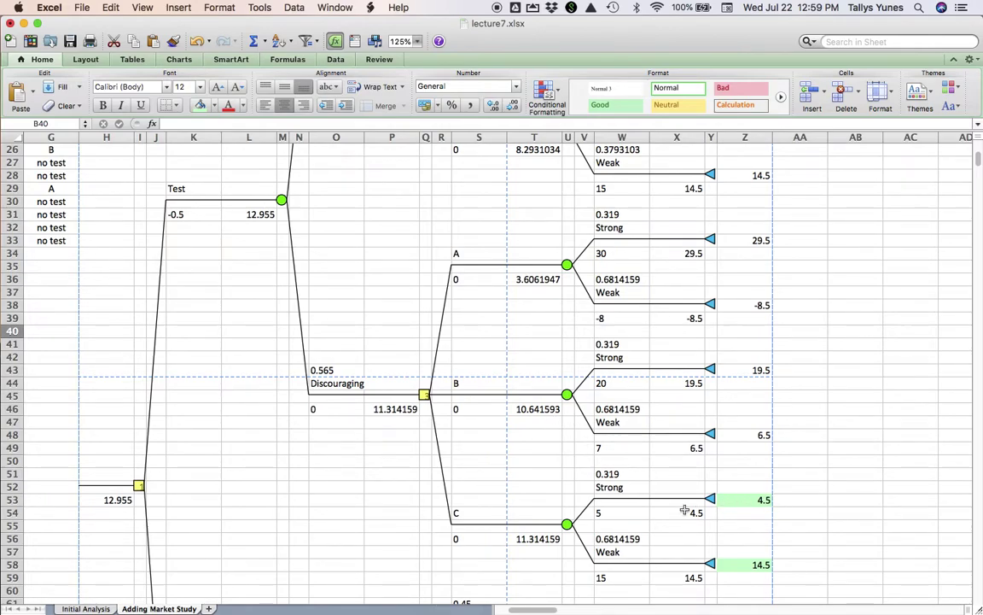
left_click(735, 565)
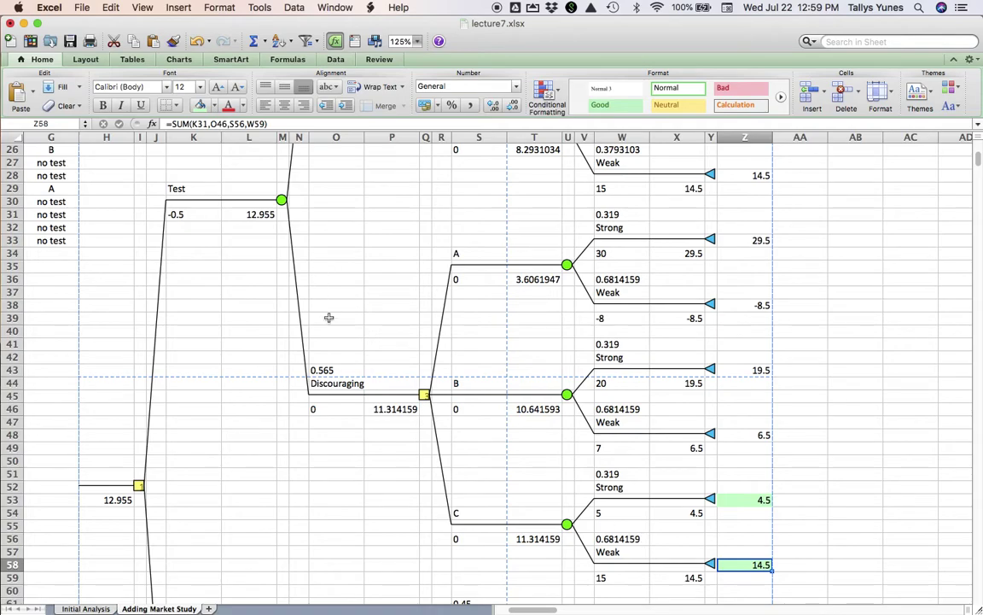
left_click(323, 372)
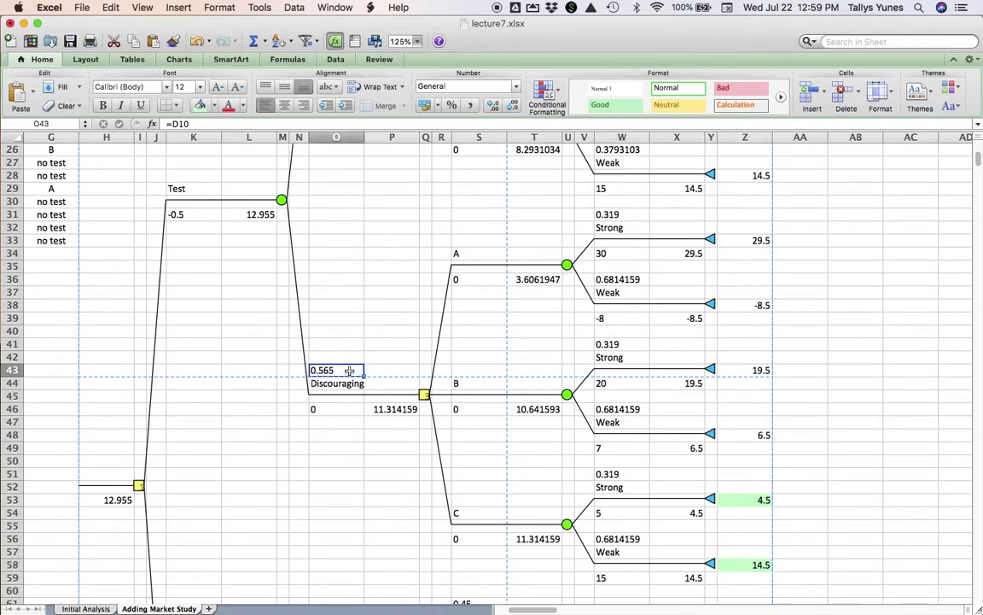
left_click(631, 539)
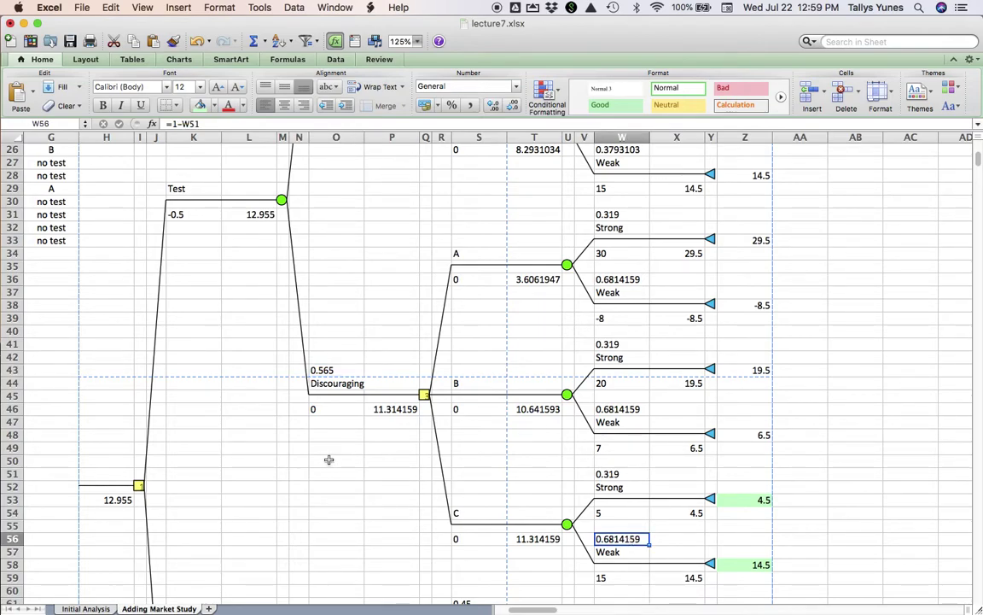
- Enter the formula =O43*W56 in B40 as the probability of the 14.5 payoff
scroll(329, 460, "left", 5)
left_click(154, 331)
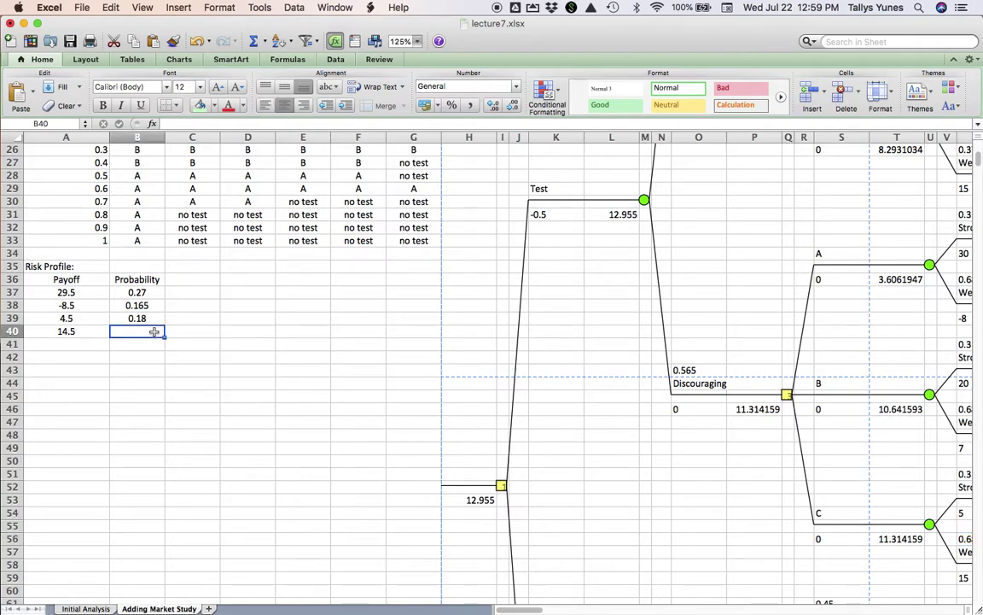
type("=o43")
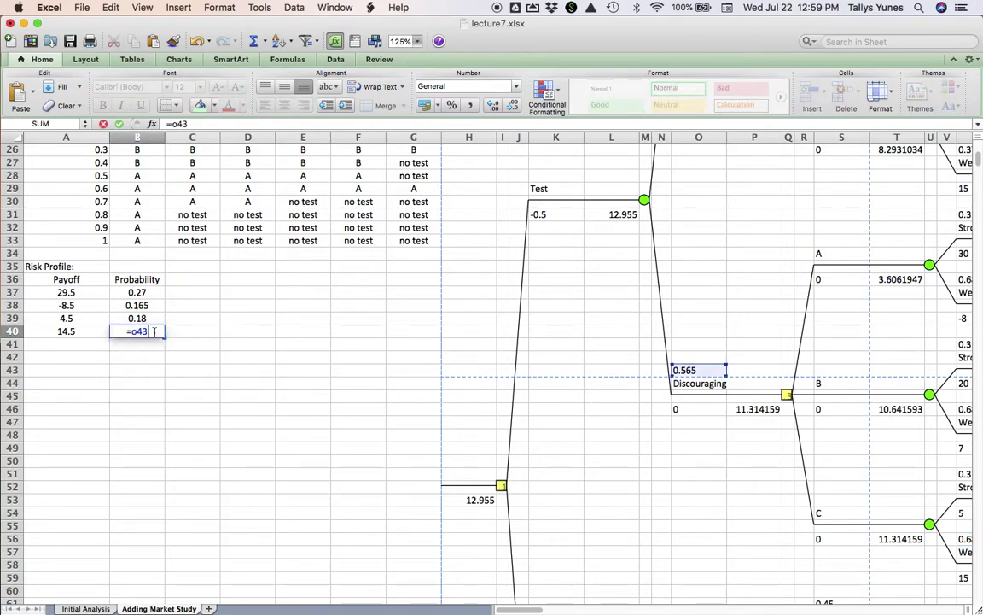
type("*w56")
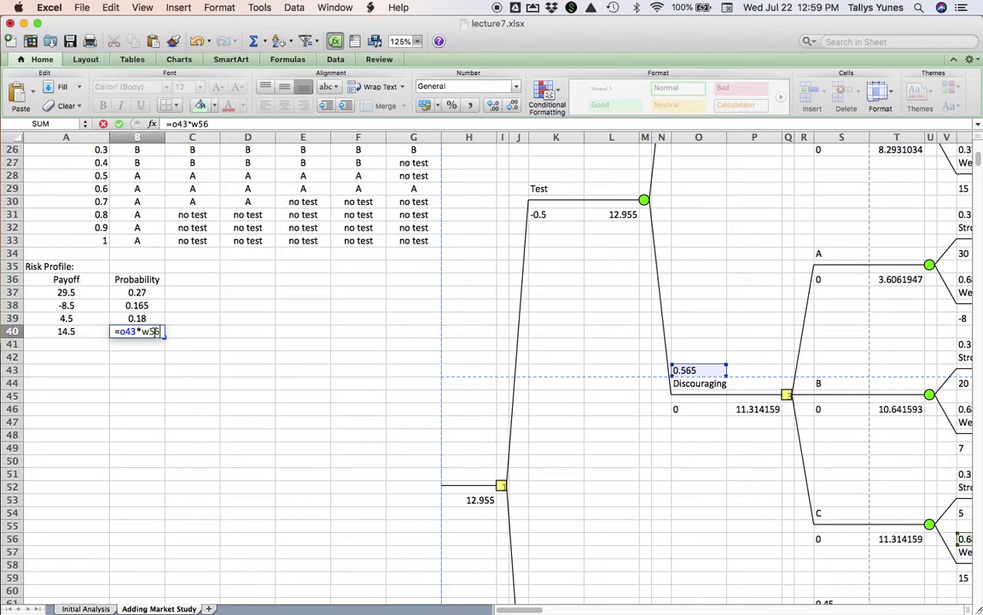
key("Return")
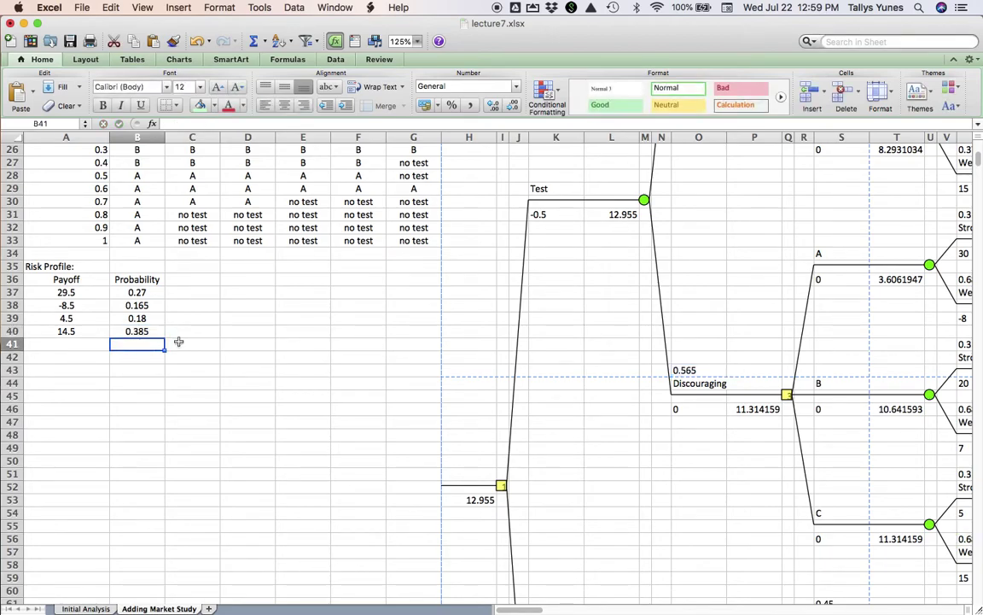
- Select the complete Risk Profile table in A36:B40, including the headings, to review it
key("Up")
key("Up")
key("Up")
key("Up")
key("Up")
key("shift+Left")
key("shift+Down")
key("shift+Down")
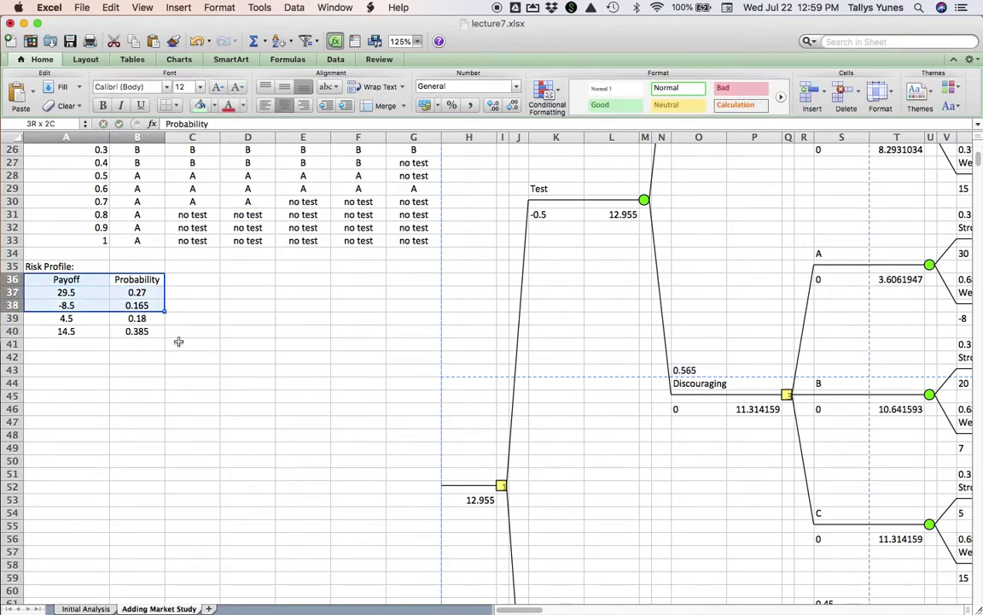
key("shift+Down")
key("shift+Down")
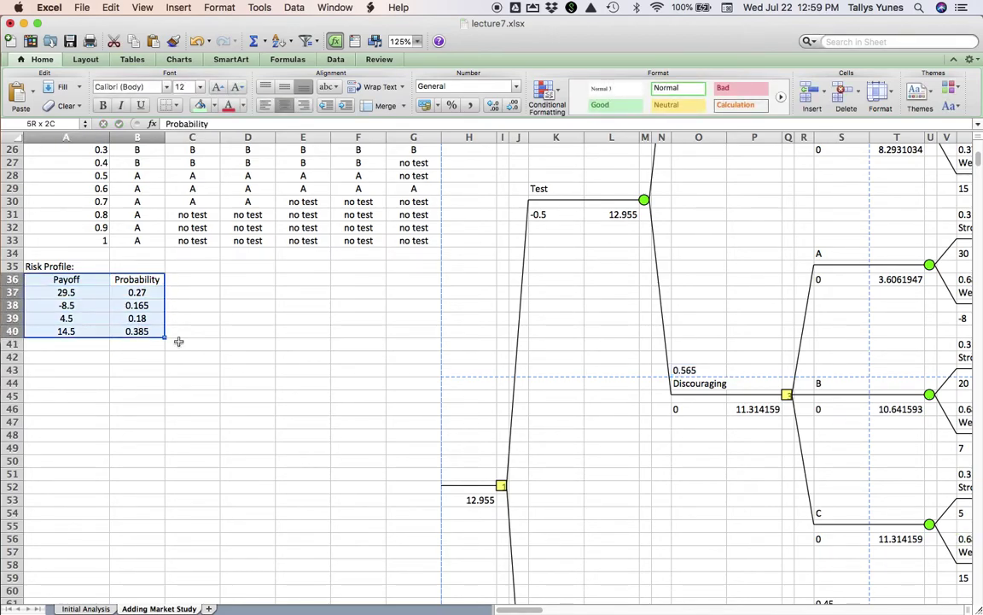
- Compute the expected payoff of the risk profile in B42 with the formula =SUMPRODUCT(A37:A40,B37:B40)
left_click(125, 358)
type("=sum")
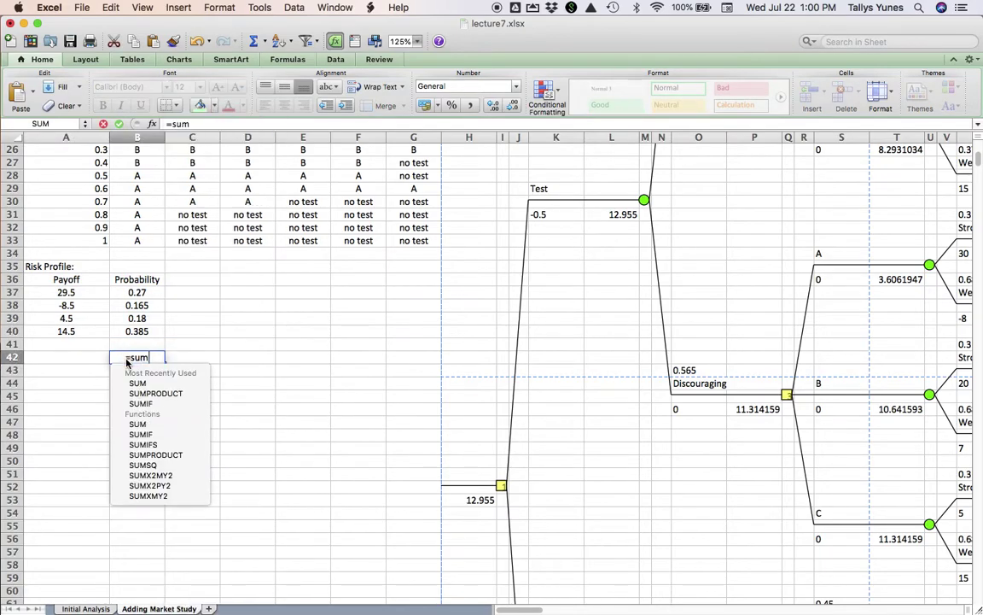
type("product(")
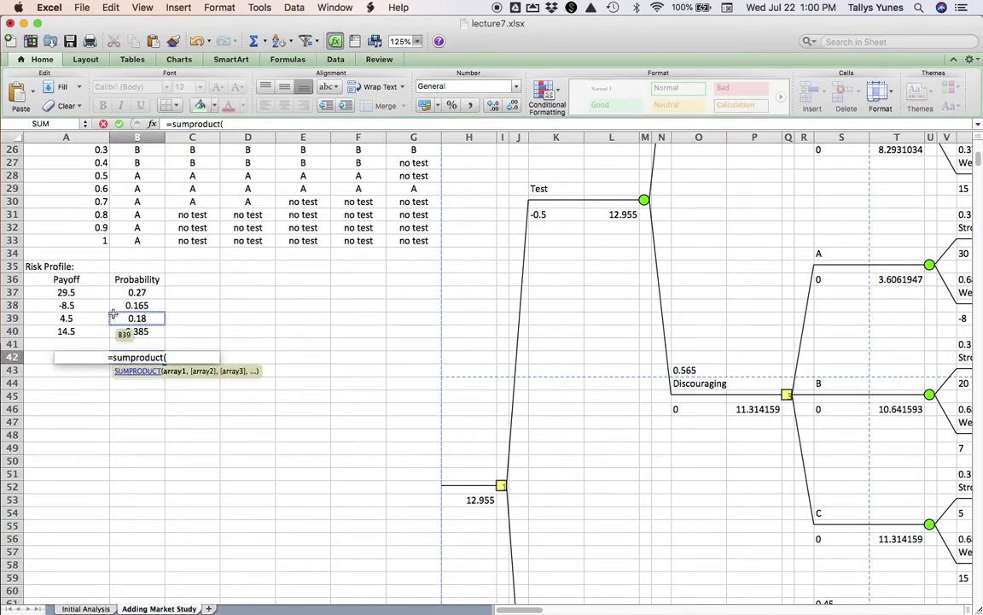
left_click(101, 293)
left_click_drag(101, 294, 101, 331)
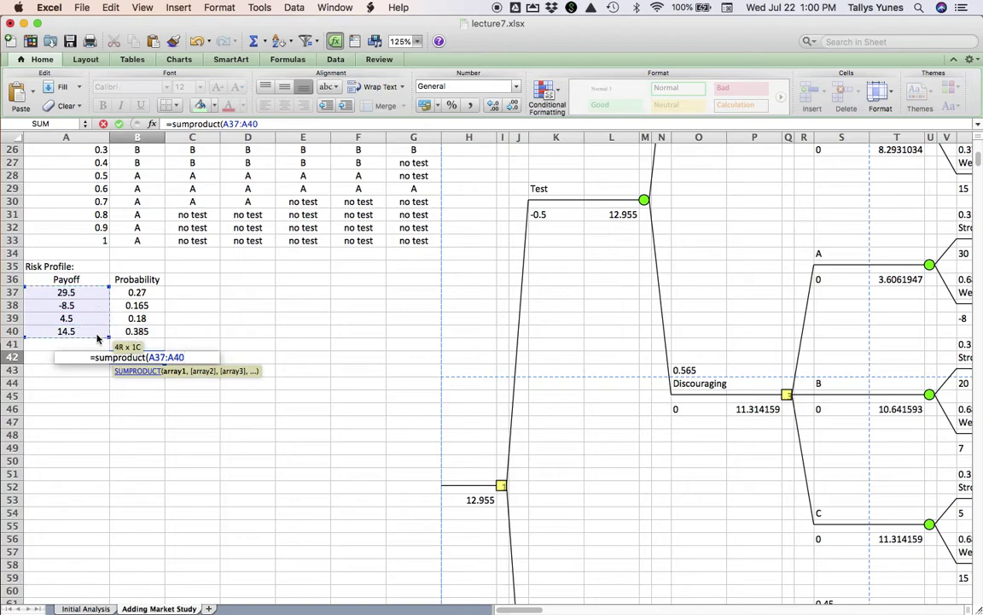
type(",")
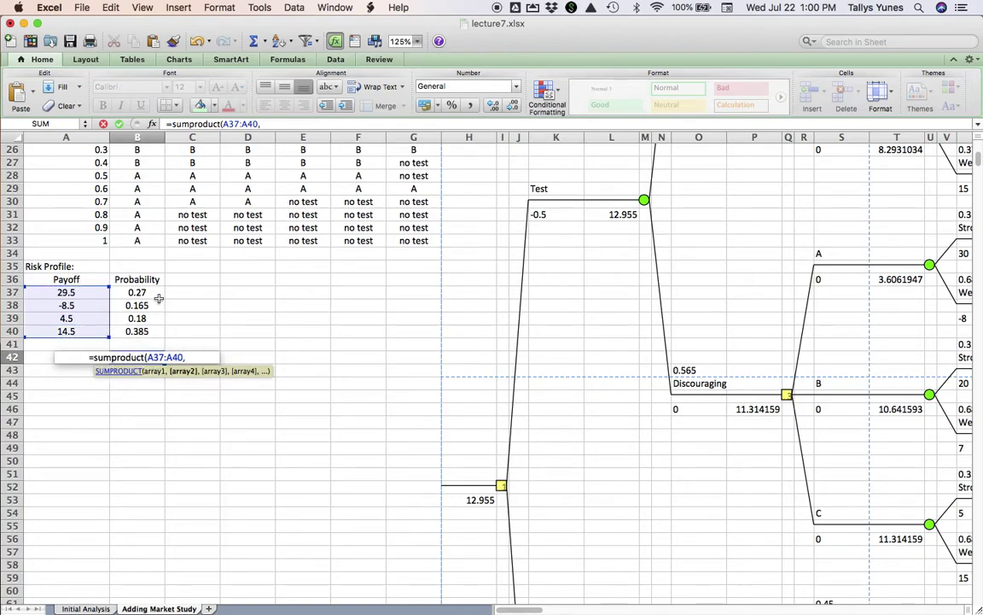
left_click_drag(158, 298, 158, 332)
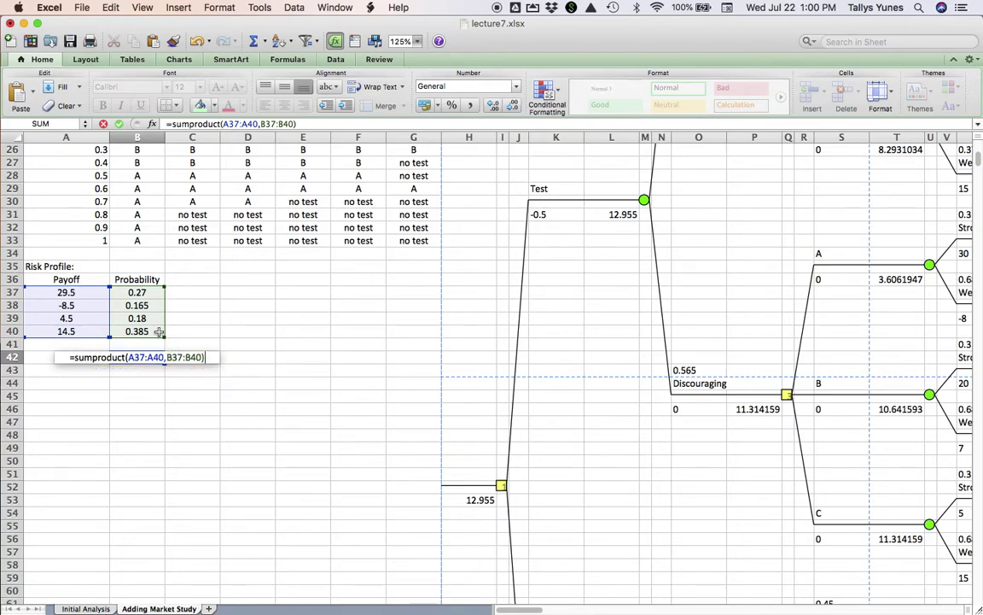
key("Return")
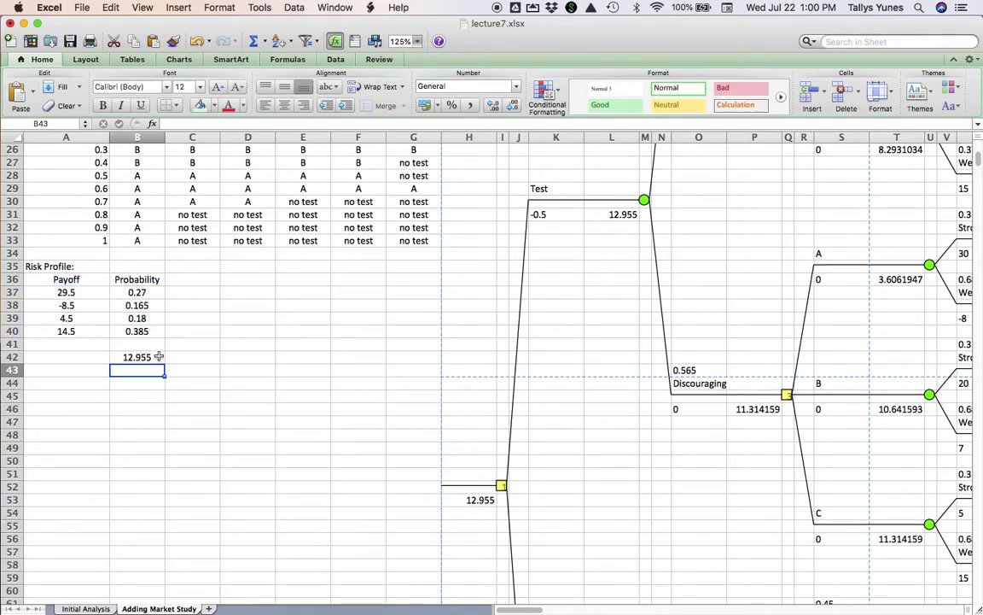
- Compare the expected payoff in B42 with the decision tree's root value in H53
left_click(159, 356)
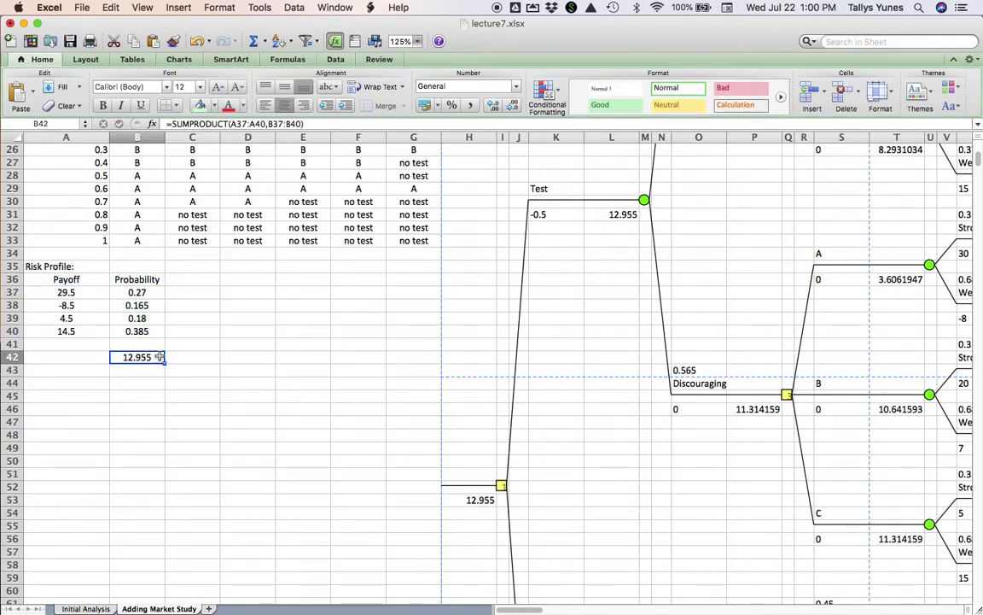
left_click(470, 500)
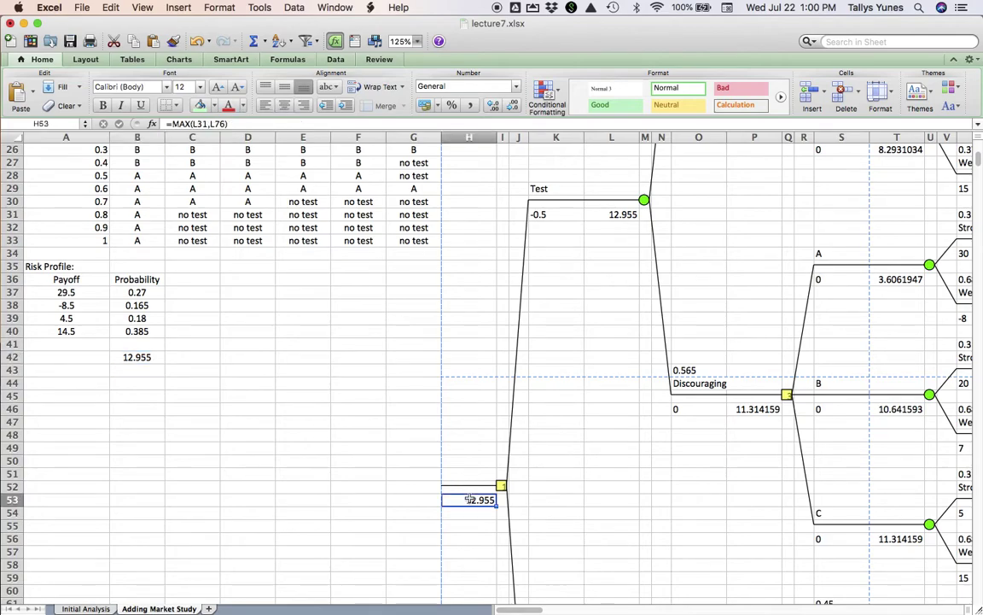
left_click(159, 359)
left_click(468, 500)
left_click(158, 357)
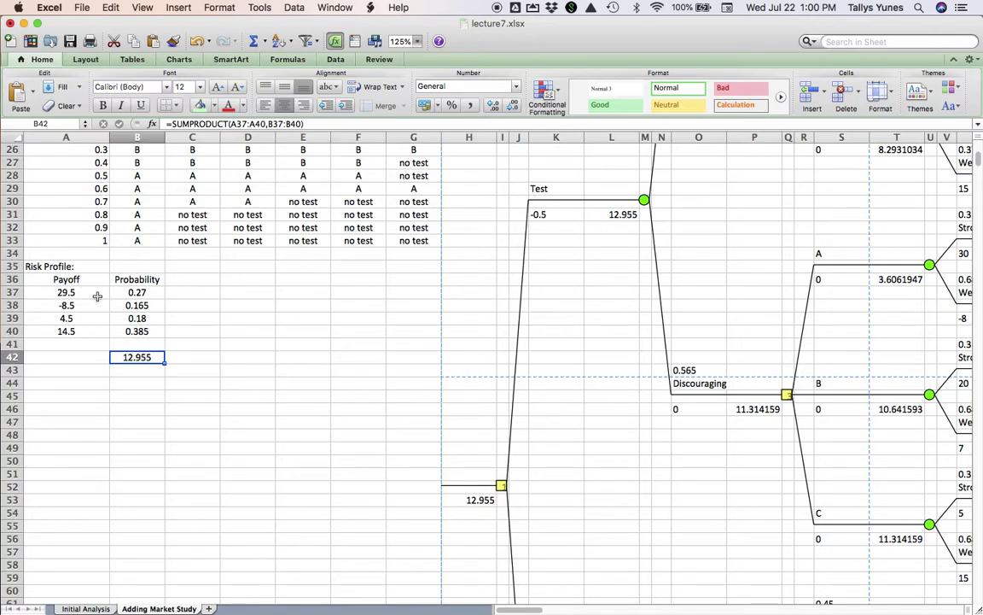
- Review the Risk Profile table, checking the probability of the -8.5 payoff in B38 and the payoffs in A38 to A40
left_click(195, 358)
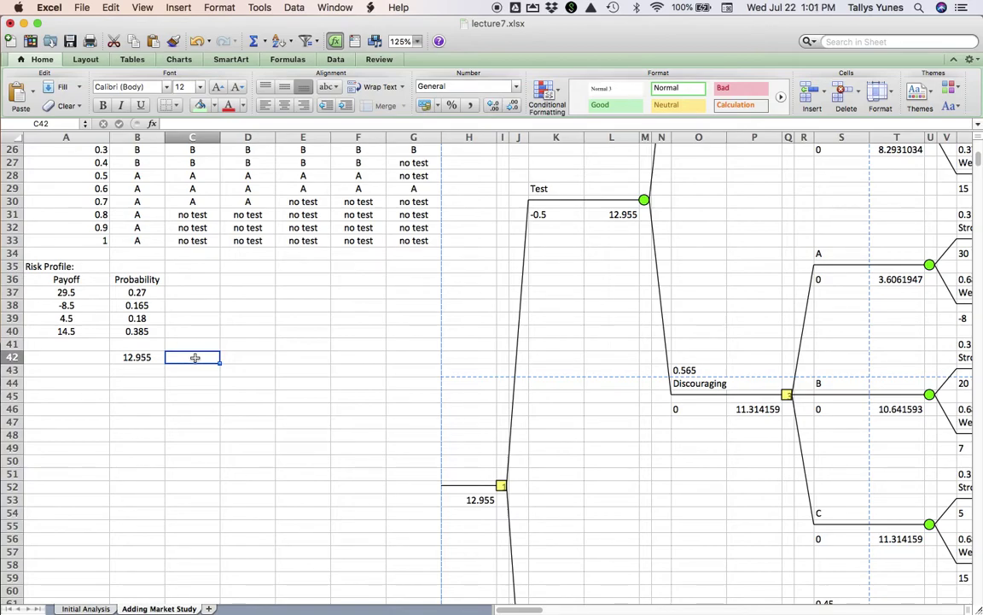
key("Up")
key("Up")
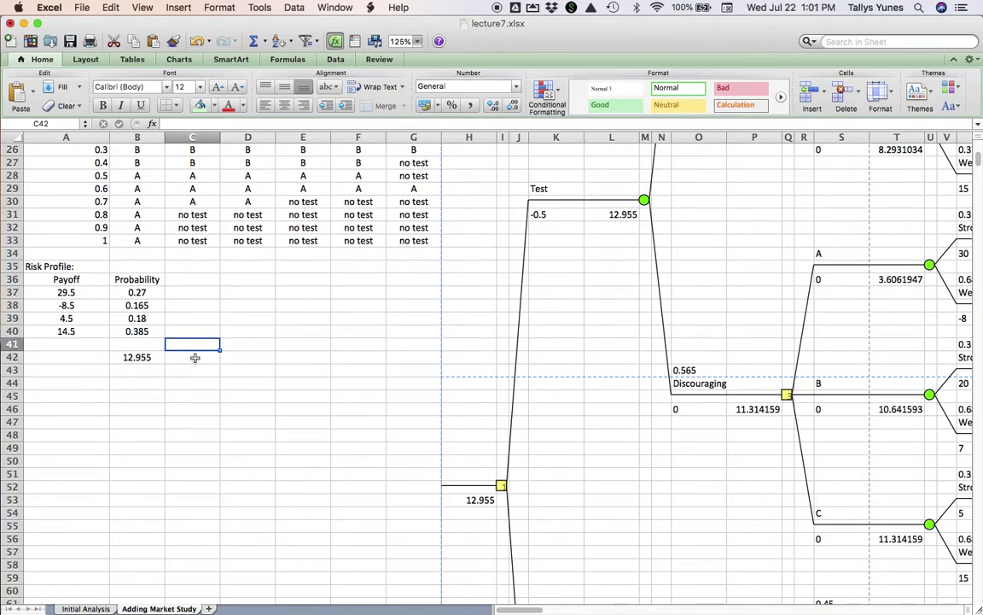
key("Left")
key("Up")
key("Up")
key("Up")
key("Up")
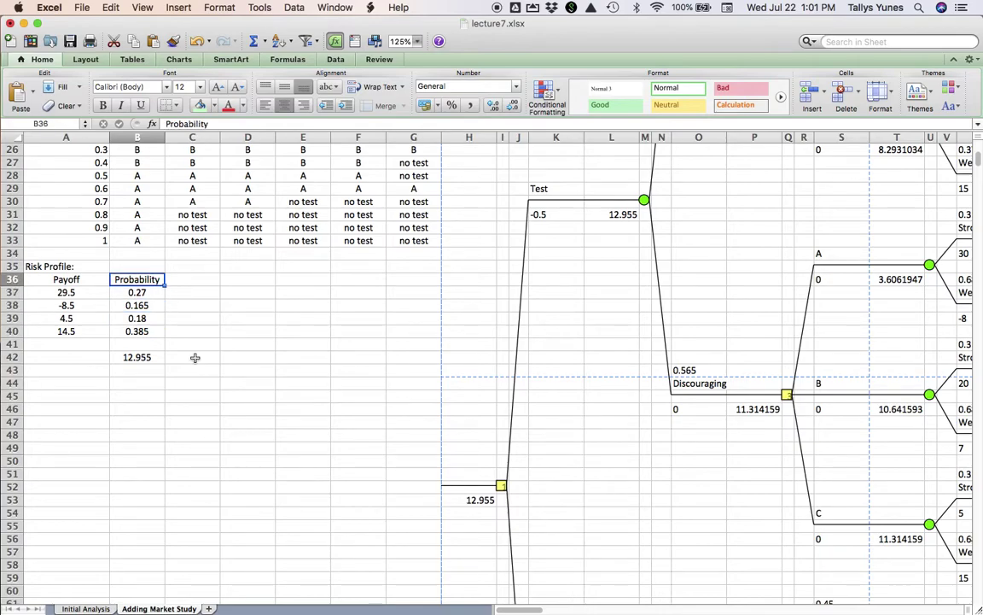
key("Left")
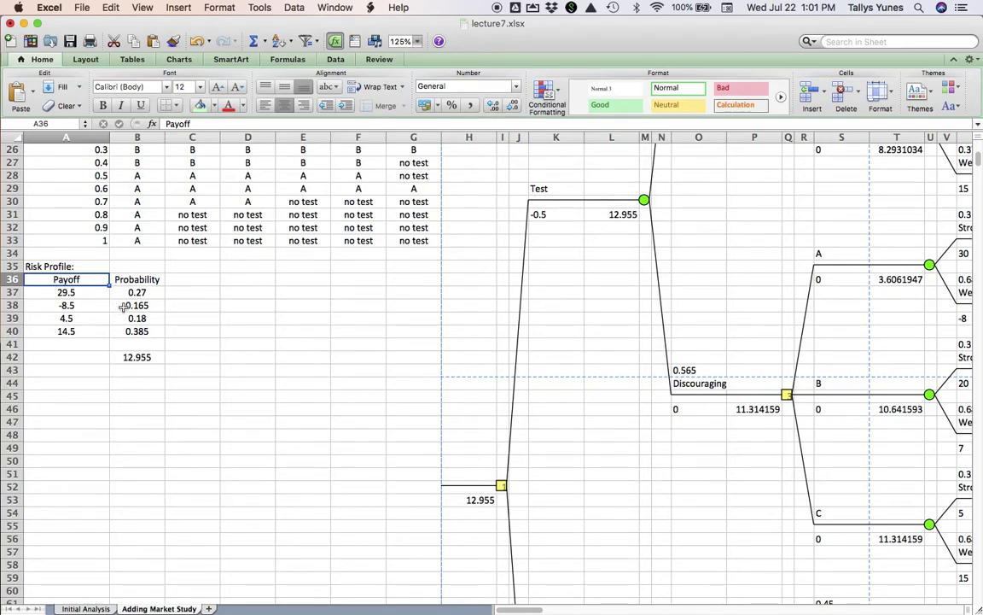
left_click(159, 304)
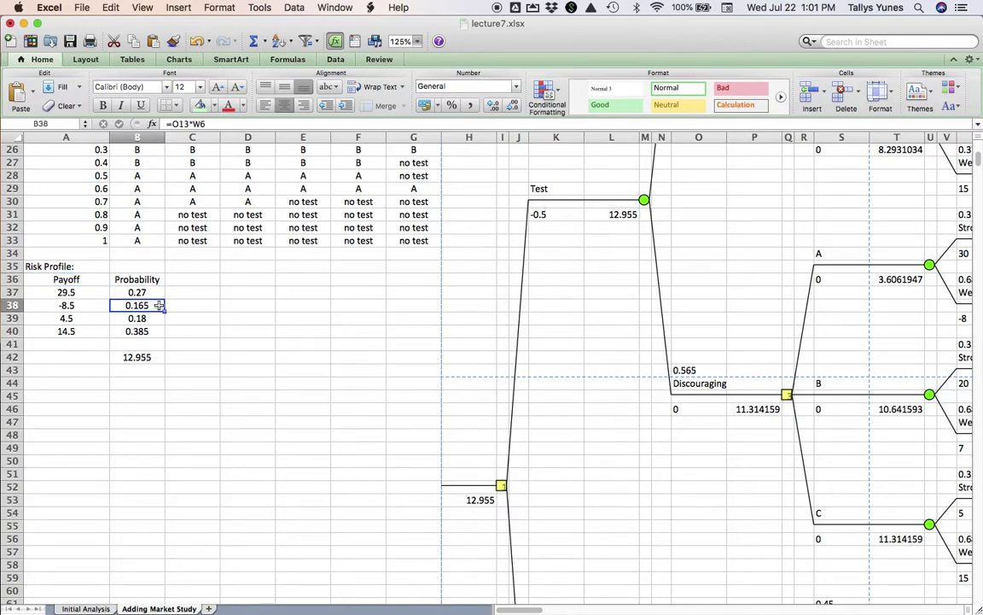
left_click(101, 306)
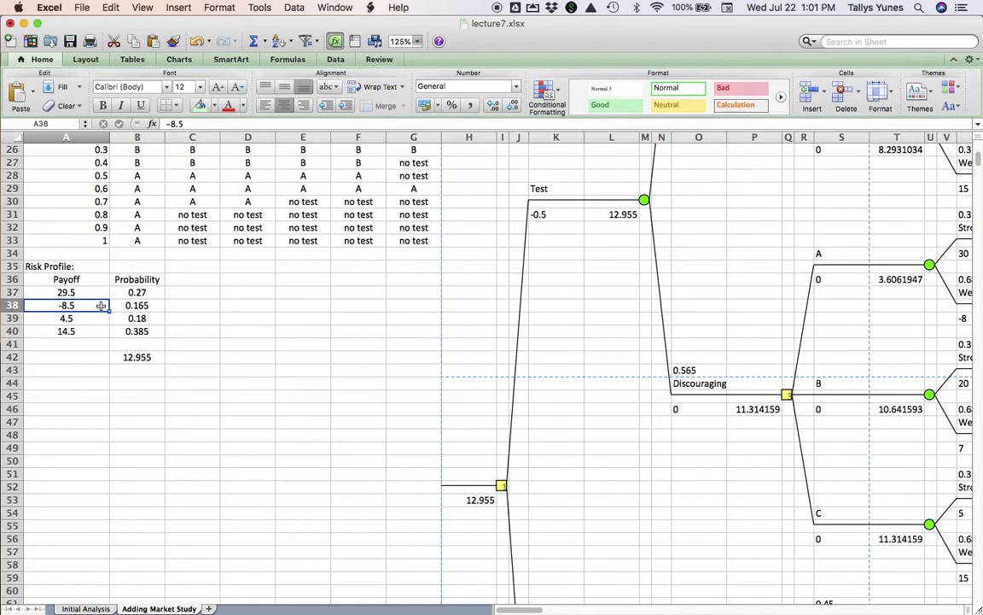
key("Down")
key("Down")
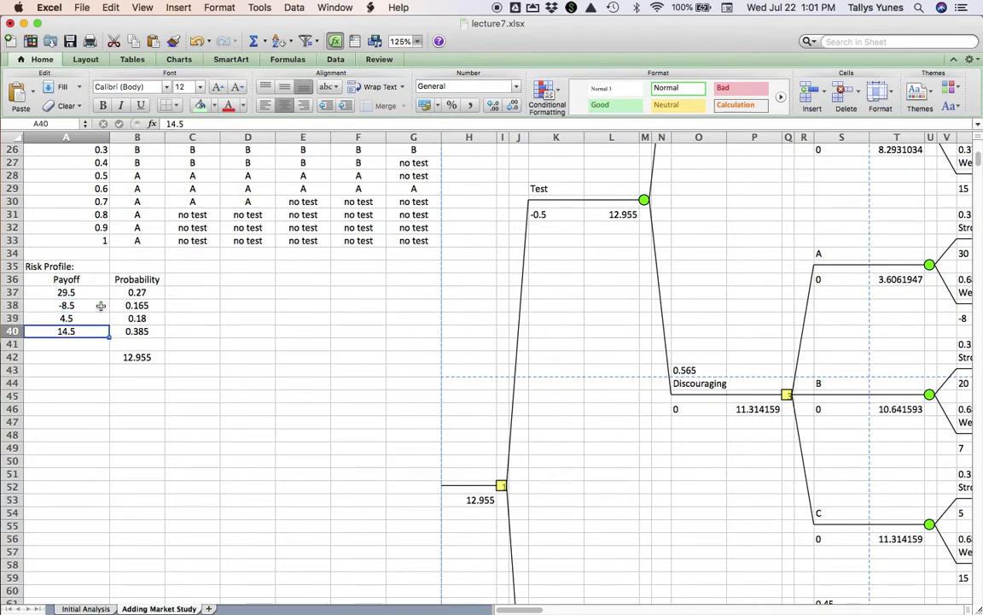
- Examine the expected payoff in B42 against the Risk Profile entries, checking the probabilities in B37 to B40
key("Down")
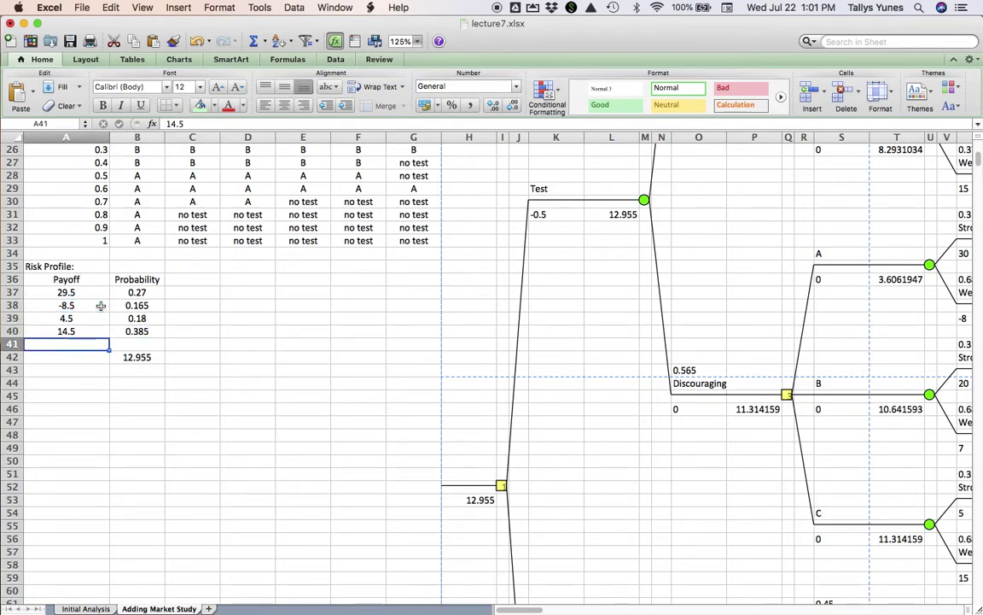
key("Down")
key("Right")
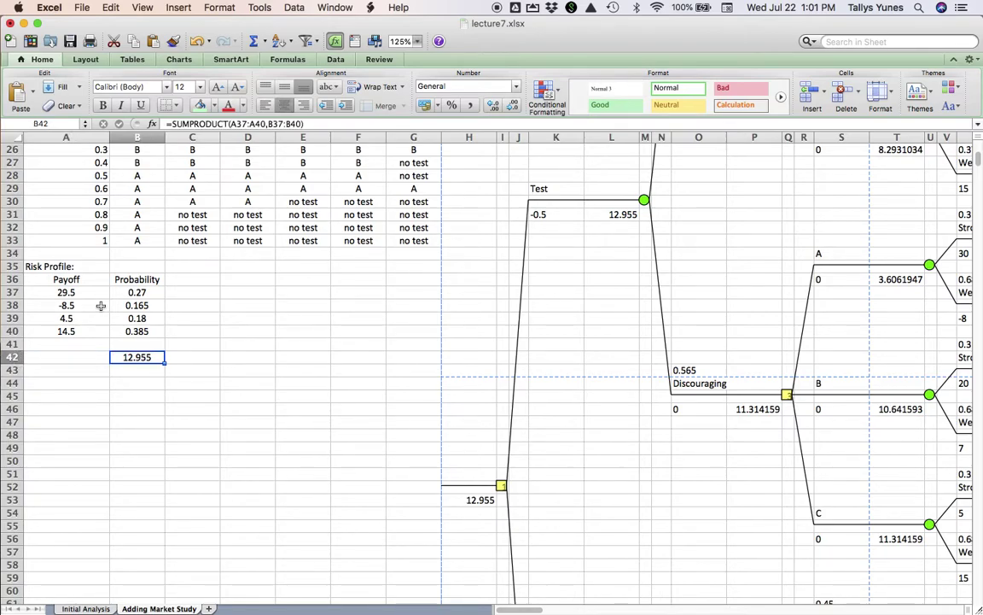
key("Up")
key("Up")
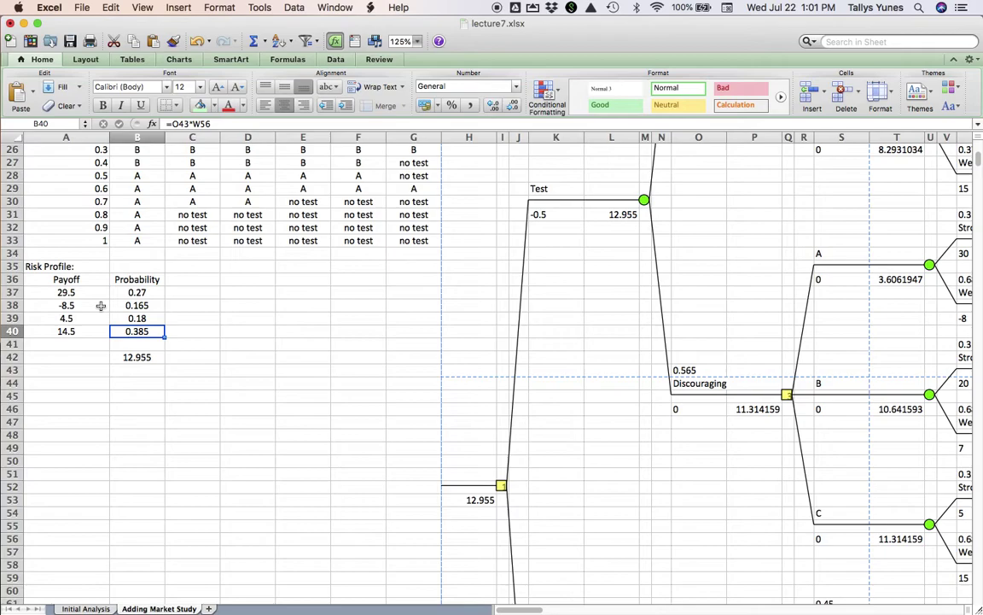
key("Down")
key("Down")
key("Up")
key("Up")
key("Left")
key("Right")
key("Up")
key("Up")
key("Up")
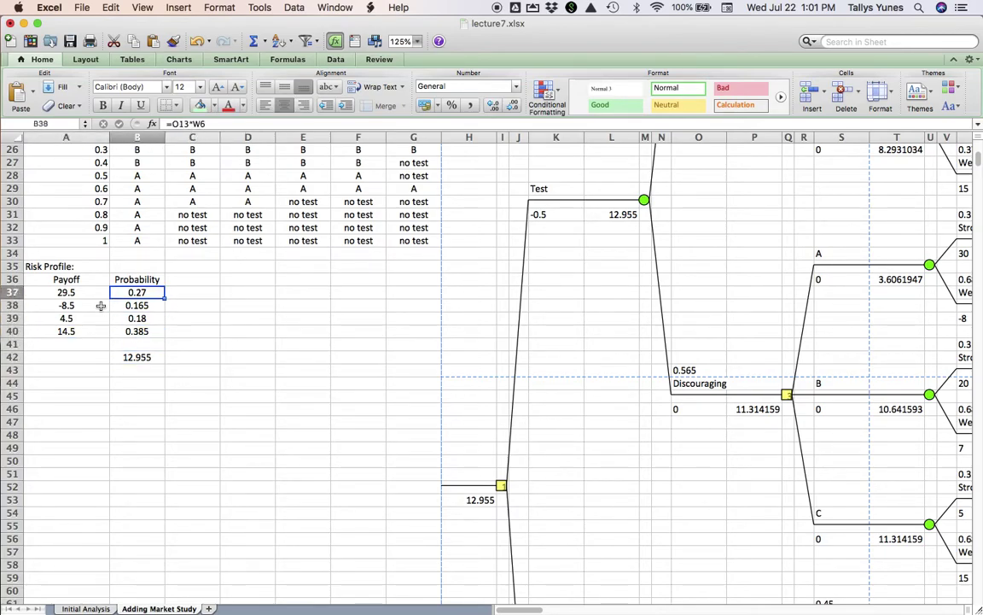
- Compute the combined probability of the 29.5 and 14.5 payoffs in C37 with the formula =B37+B40, then reselect the expected payoff in B42
key("Left")
key("Right")
key("Right")
type("=")
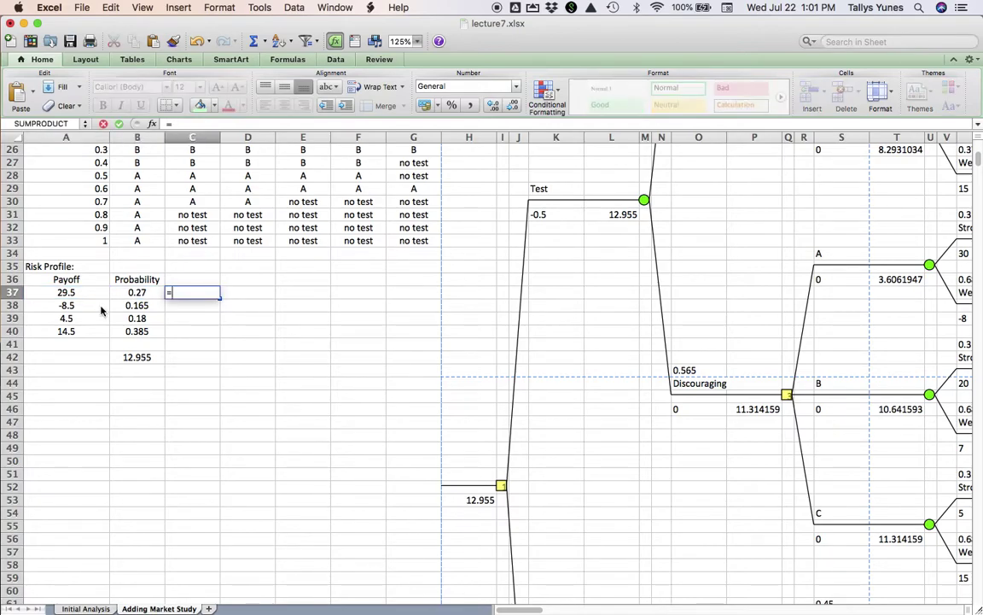
left_click(120, 292)
type("+")
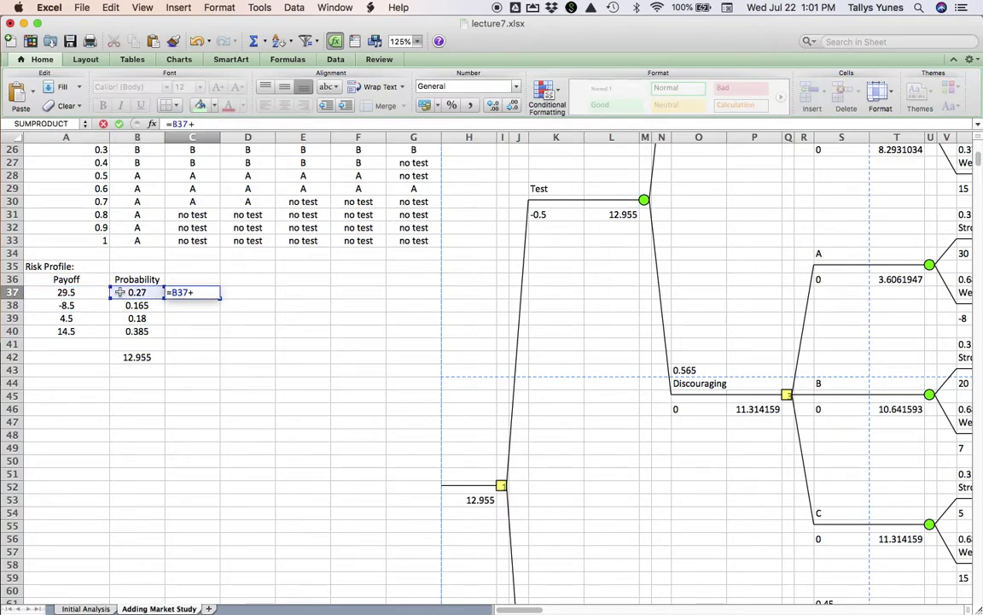
left_click(129, 332)
key("Return")
key("Up")
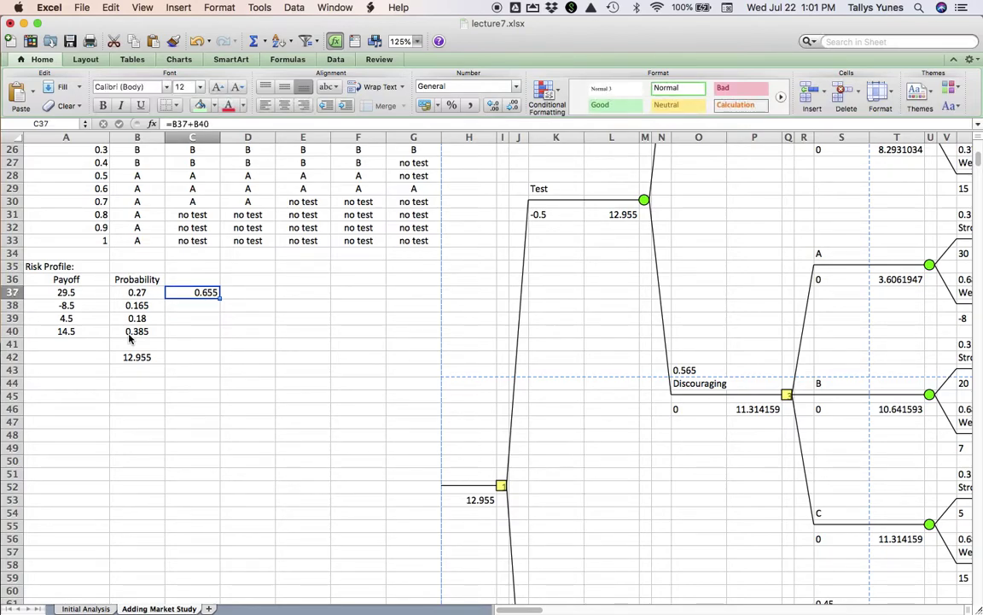
left_click(150, 357)
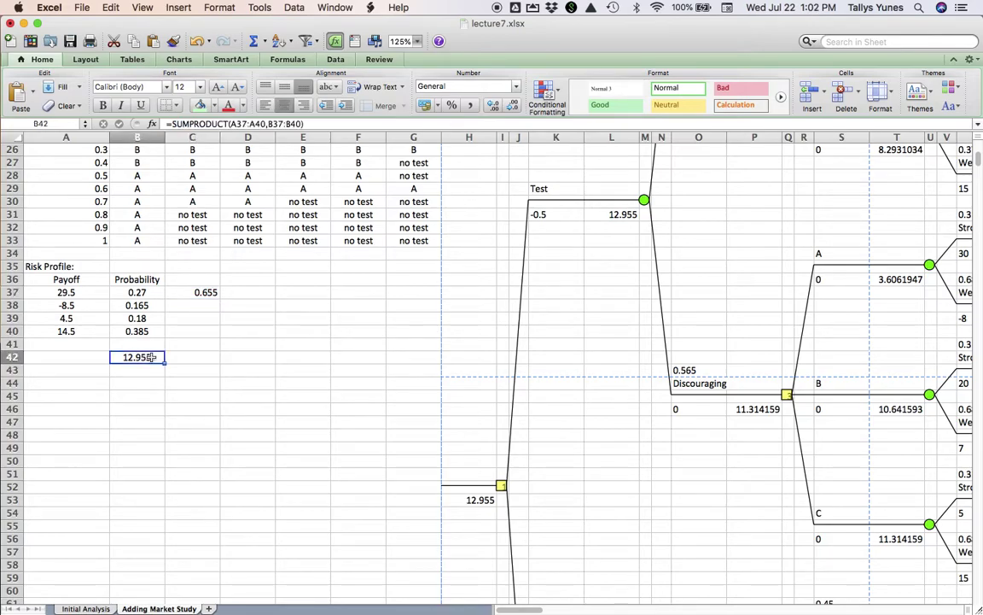